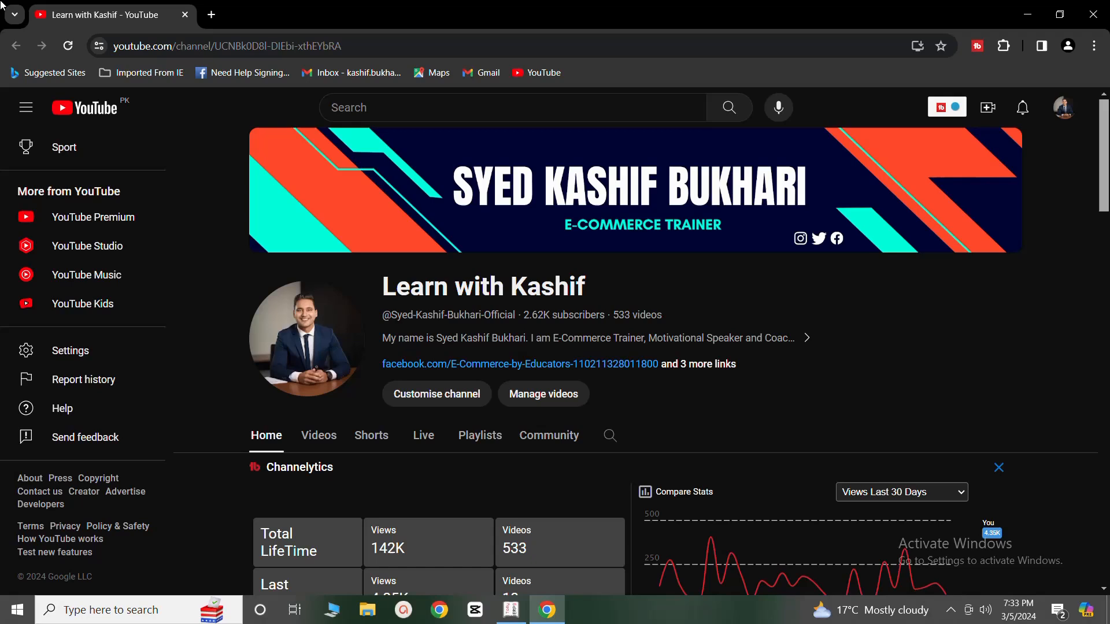
- Switch to Tally.ERP 9 and start a Contra voucher with Allied Bank Ltd Lhr as the account and HBL Fsd as the particulars ledger
click(511, 609)
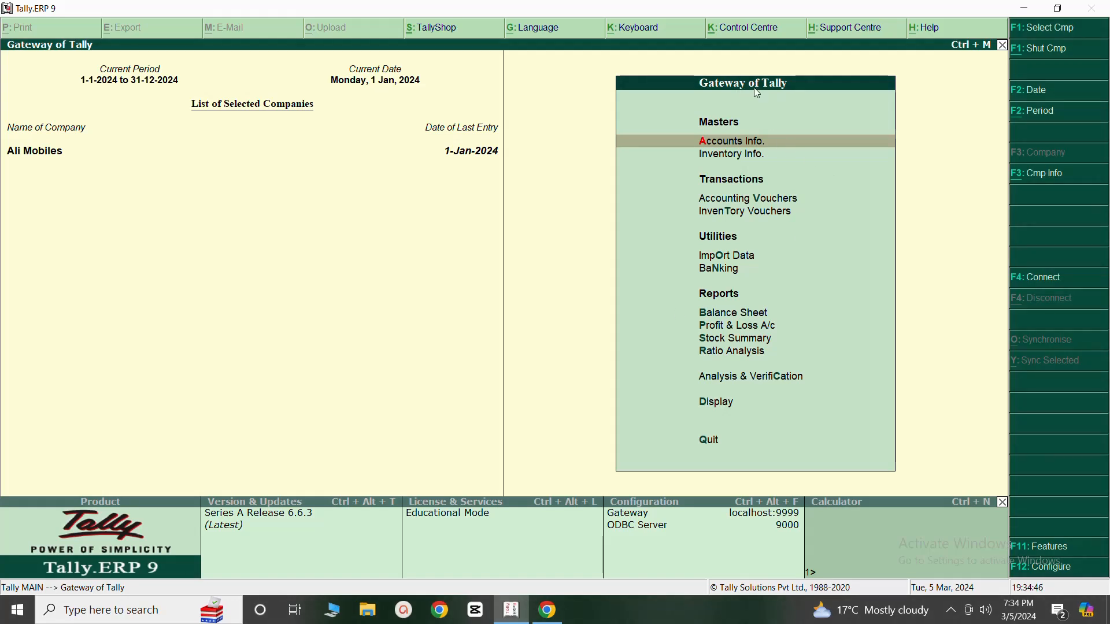
click(731, 204)
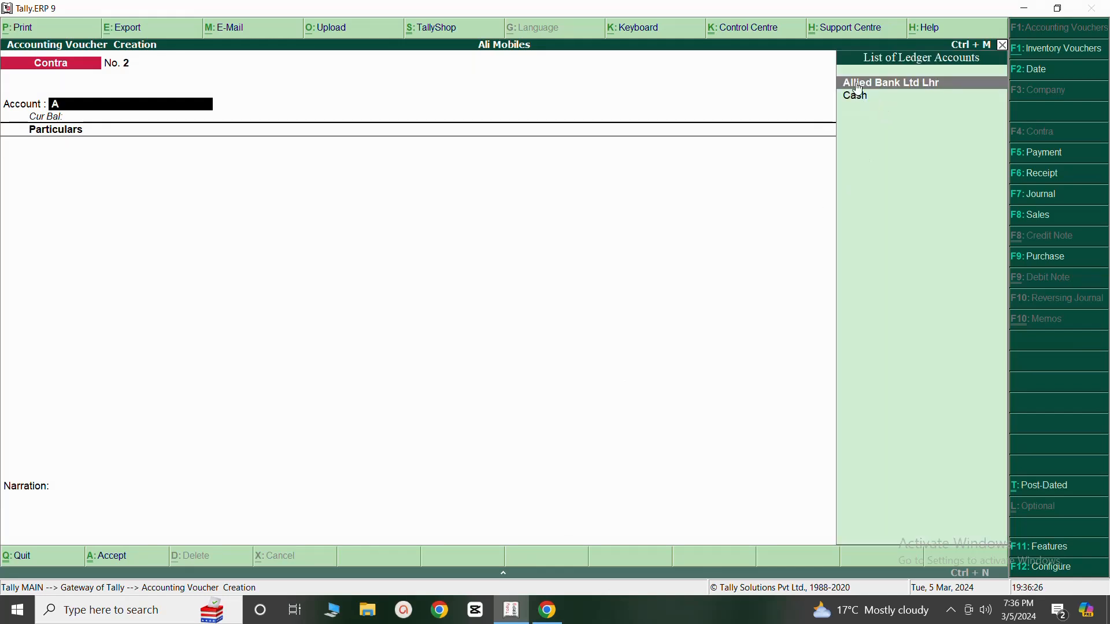
click(907, 91)
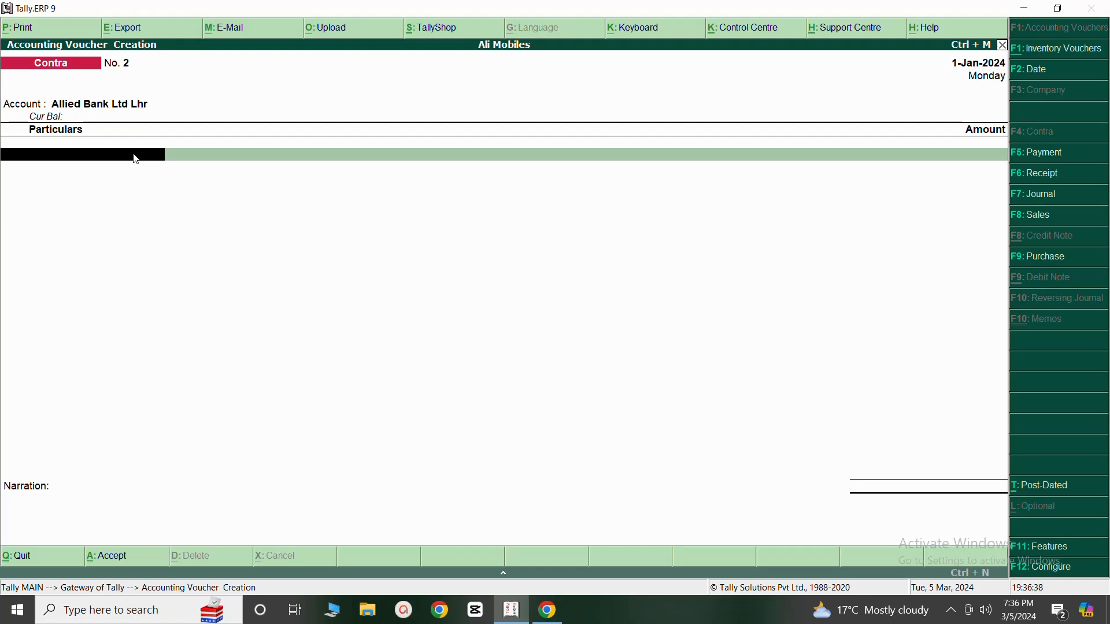
text(H)
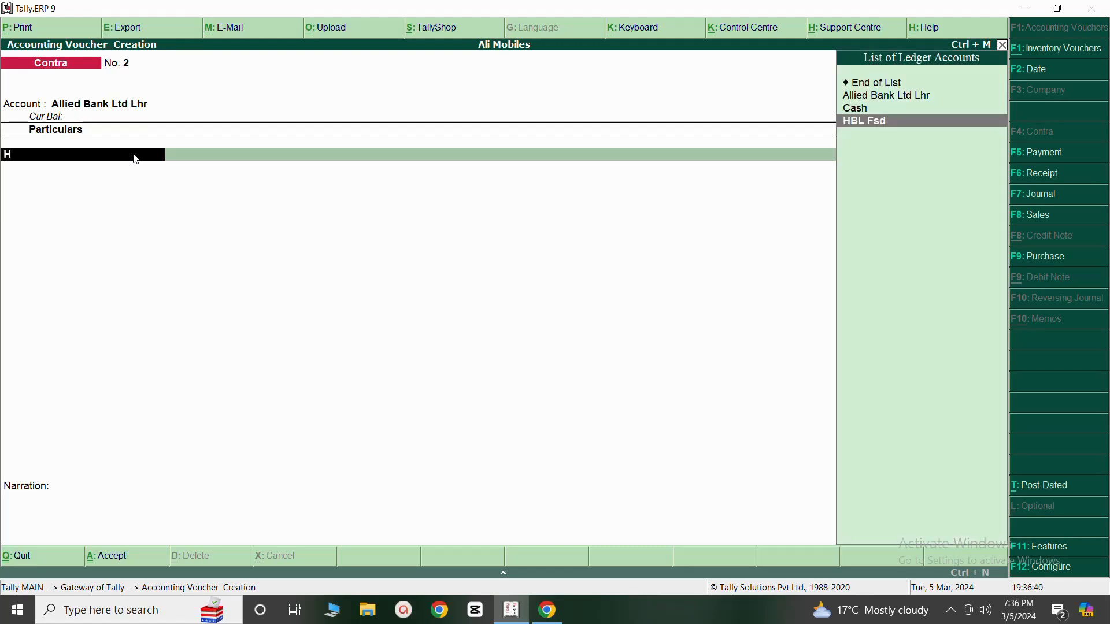
click(871, 122)
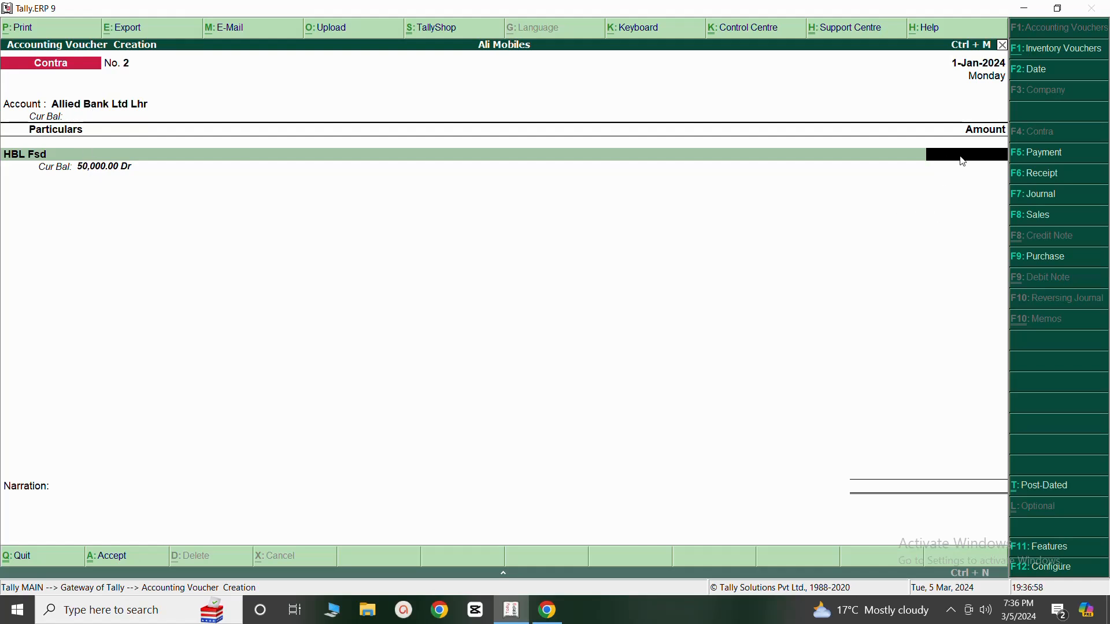
- Enter 25,000 for HBL Fsd, add the narration "Internet fund transfer of Rs.25000", save the voucher and leave voucher creation
text(25000)
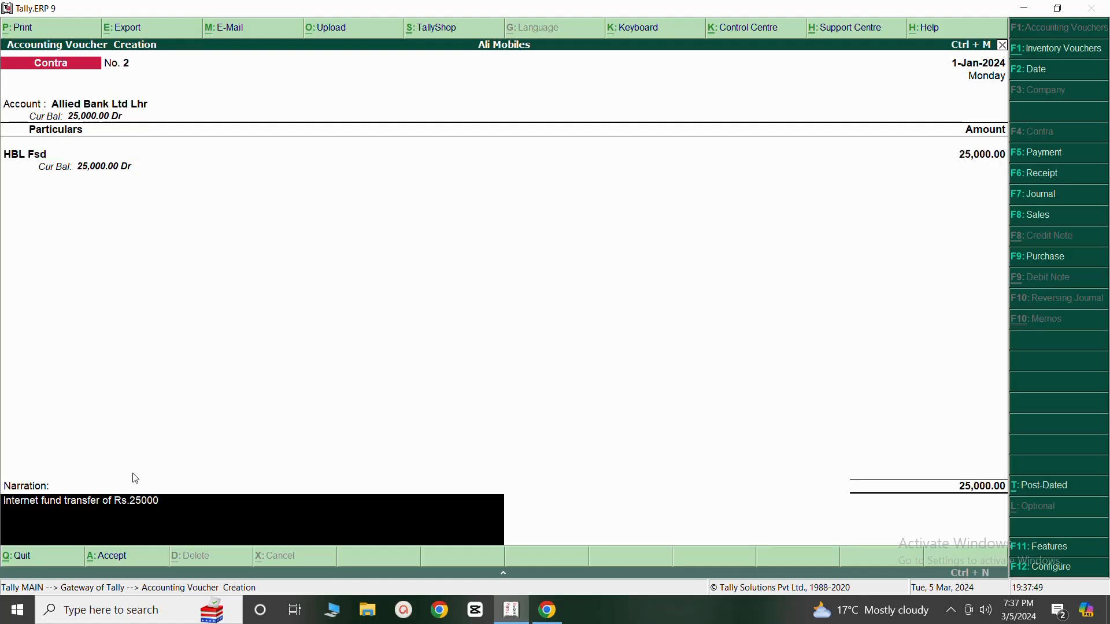
key(Return)
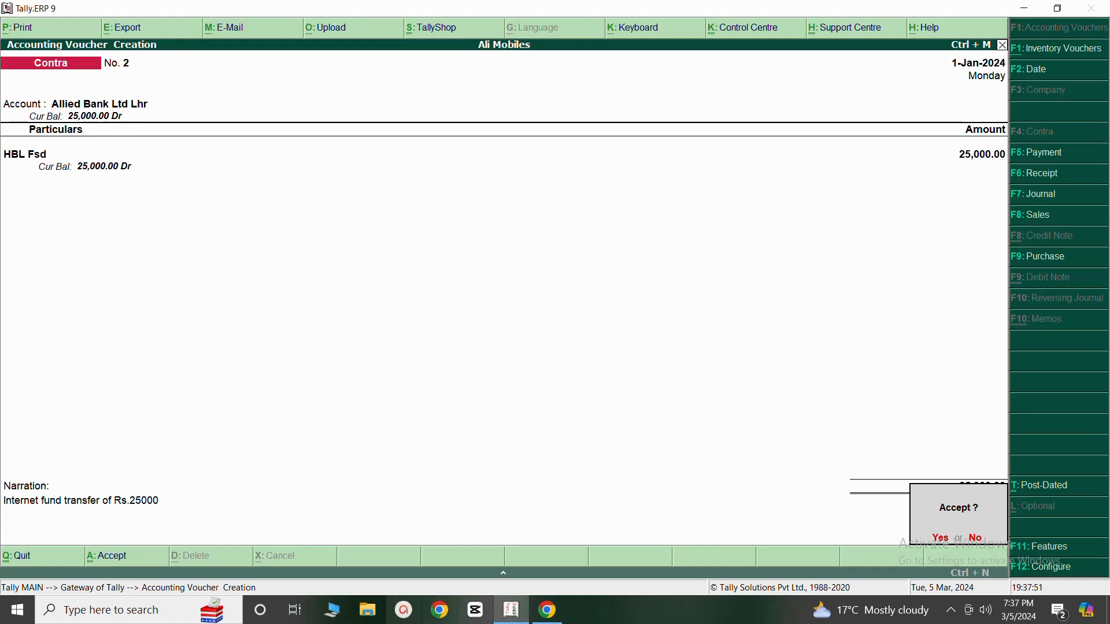
click(940, 538)
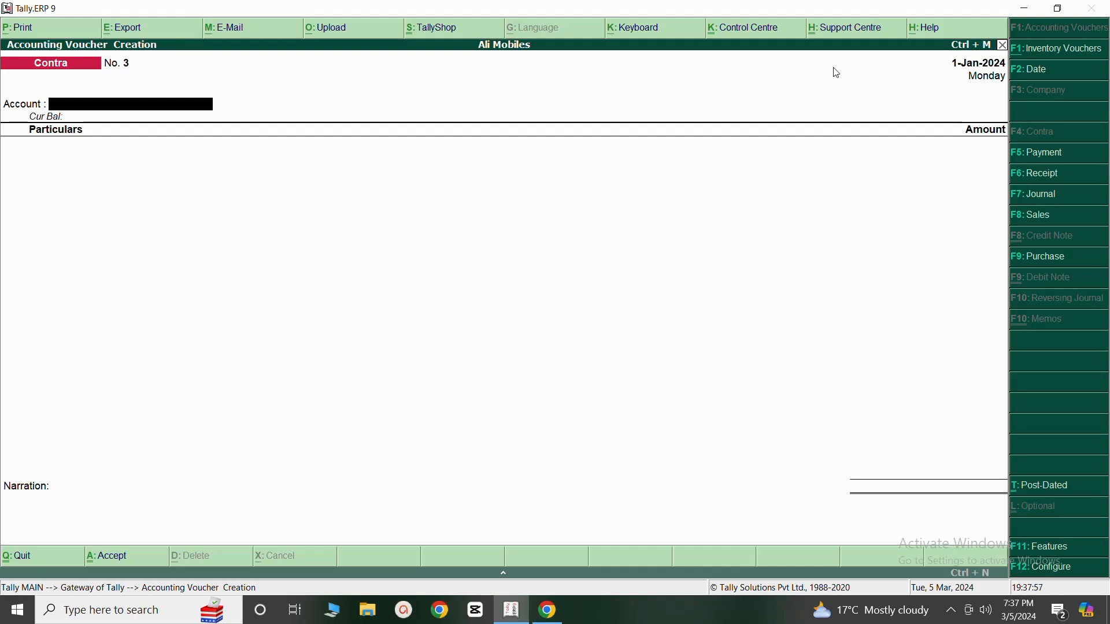
click(1005, 46)
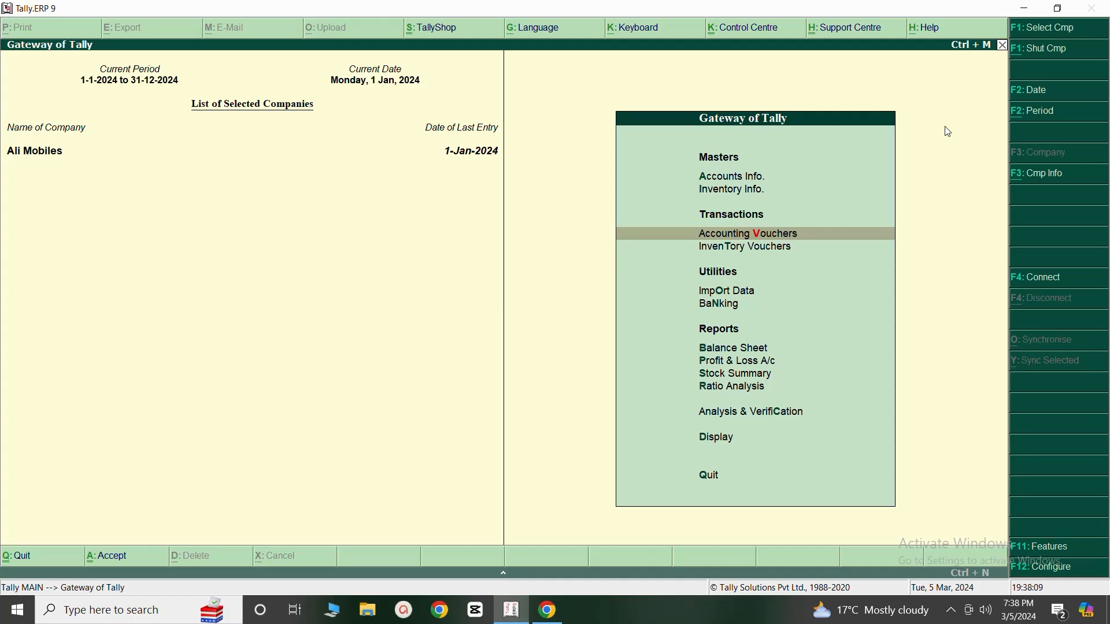
- Display the ledger vouchers of Allied Bank Ltd Lhr from the account books
click(712, 443)
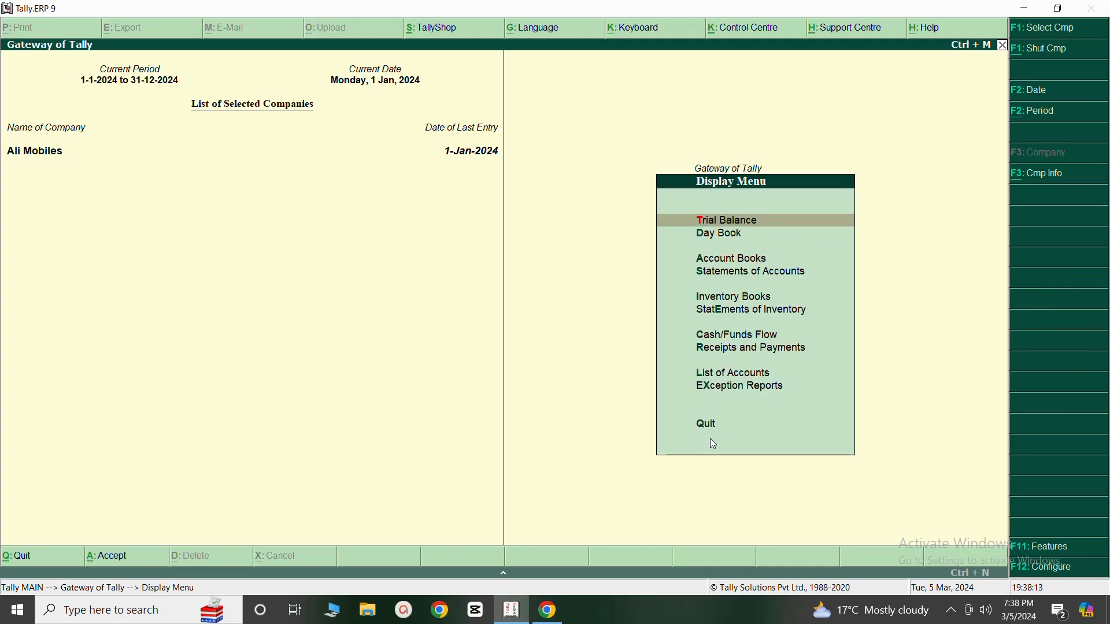
click(717, 262)
click(712, 277)
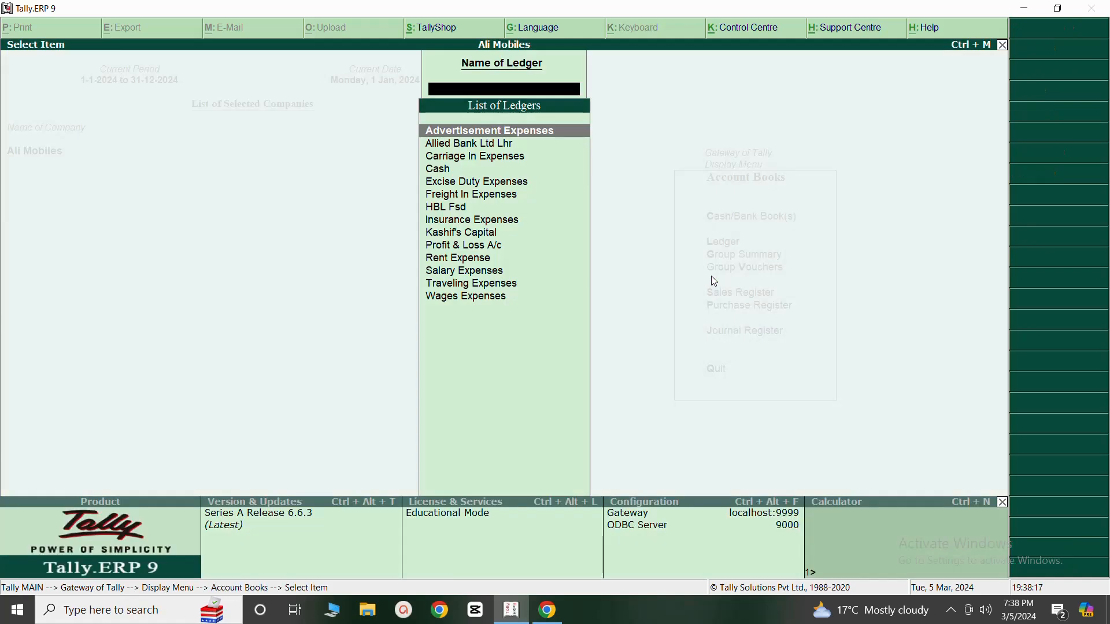
click(445, 147)
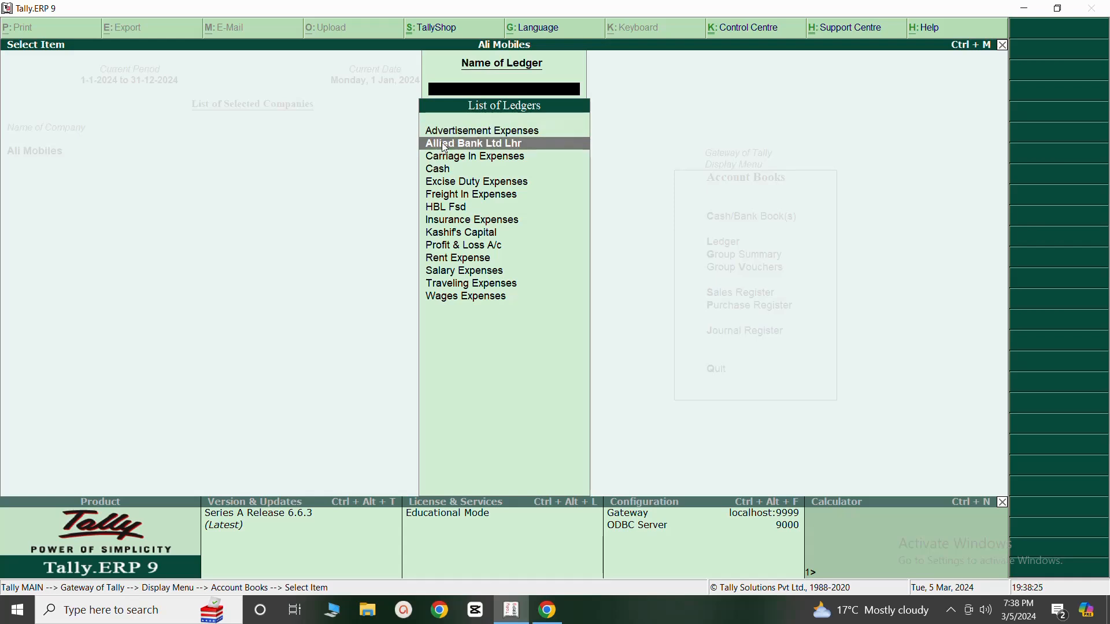
click(445, 145)
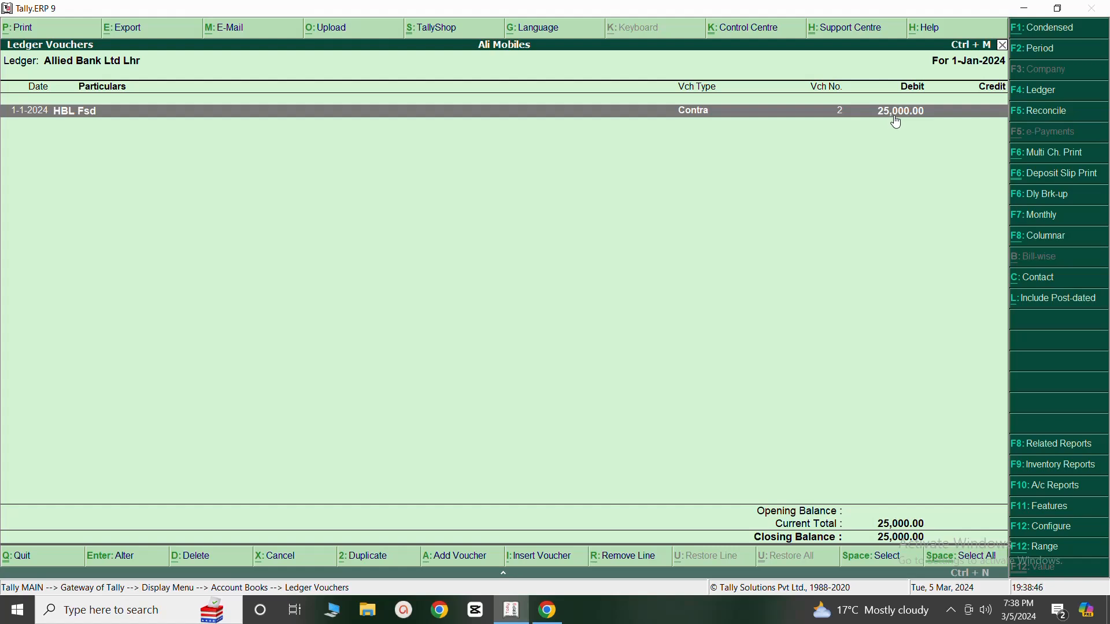
- Inspect the HBL Fsd contra voucher in the Allied Bank ledger, then return to the Gateway of Tally without altering it
click(92, 118)
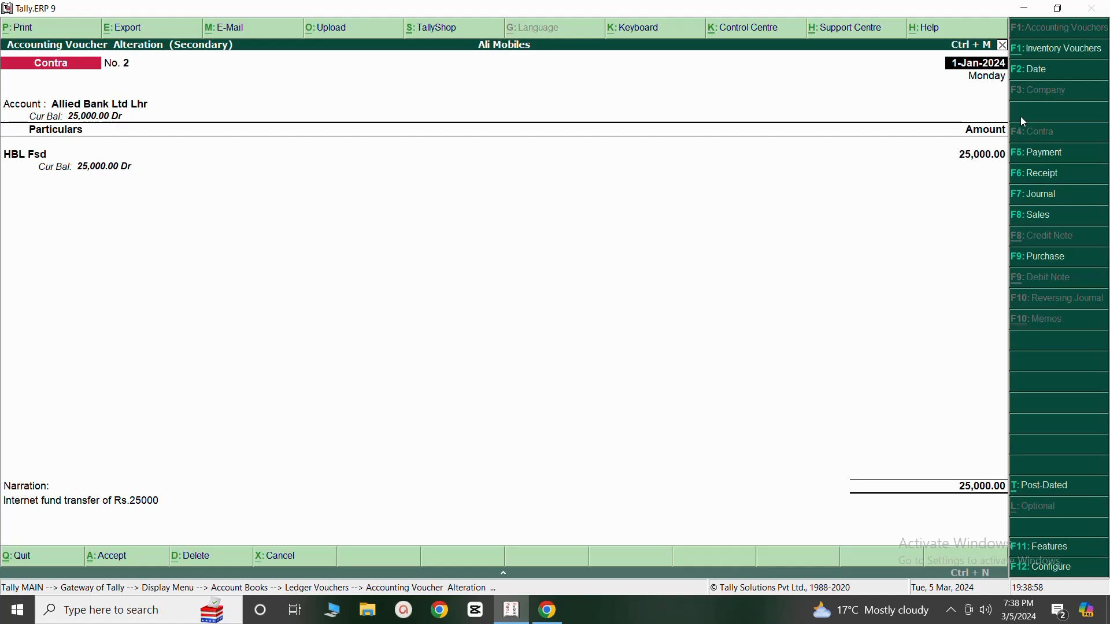
click(1003, 46)
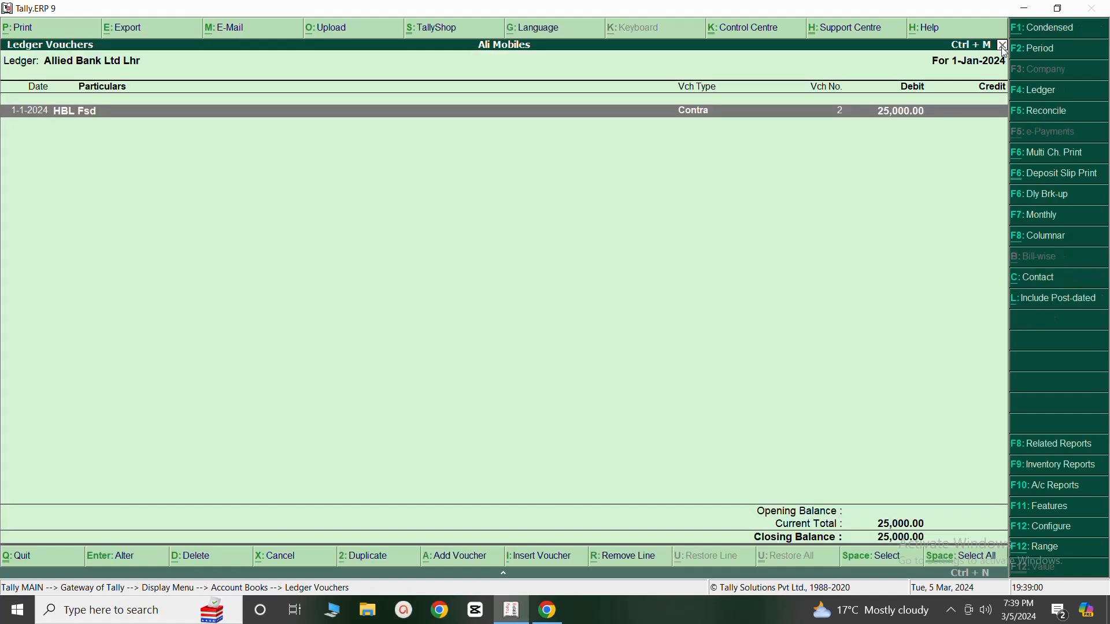
click(1003, 47)
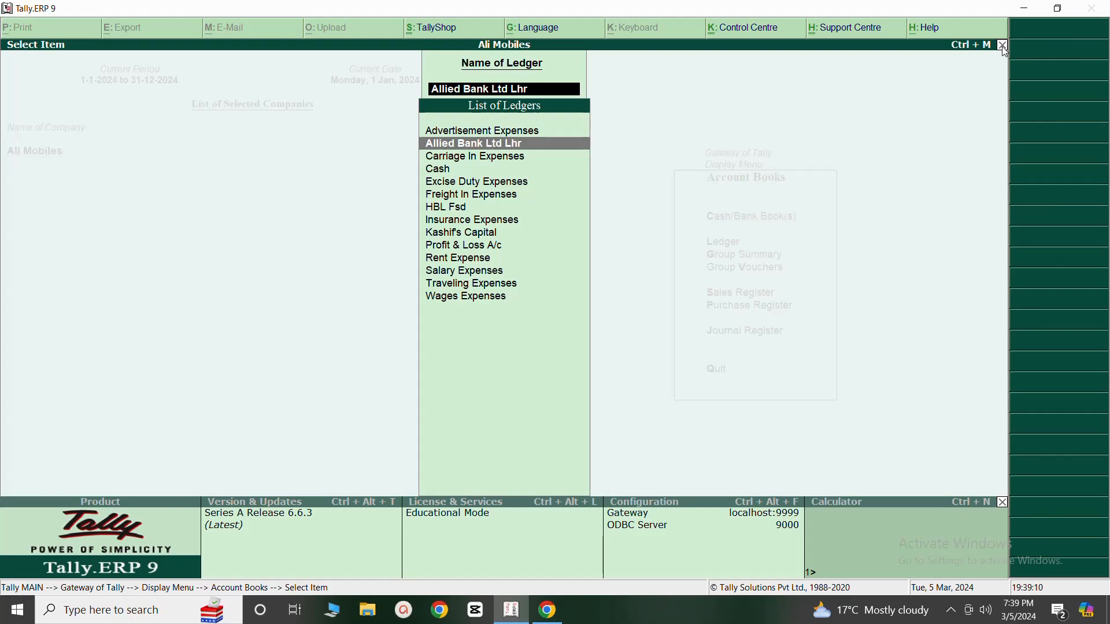
click(1003, 47)
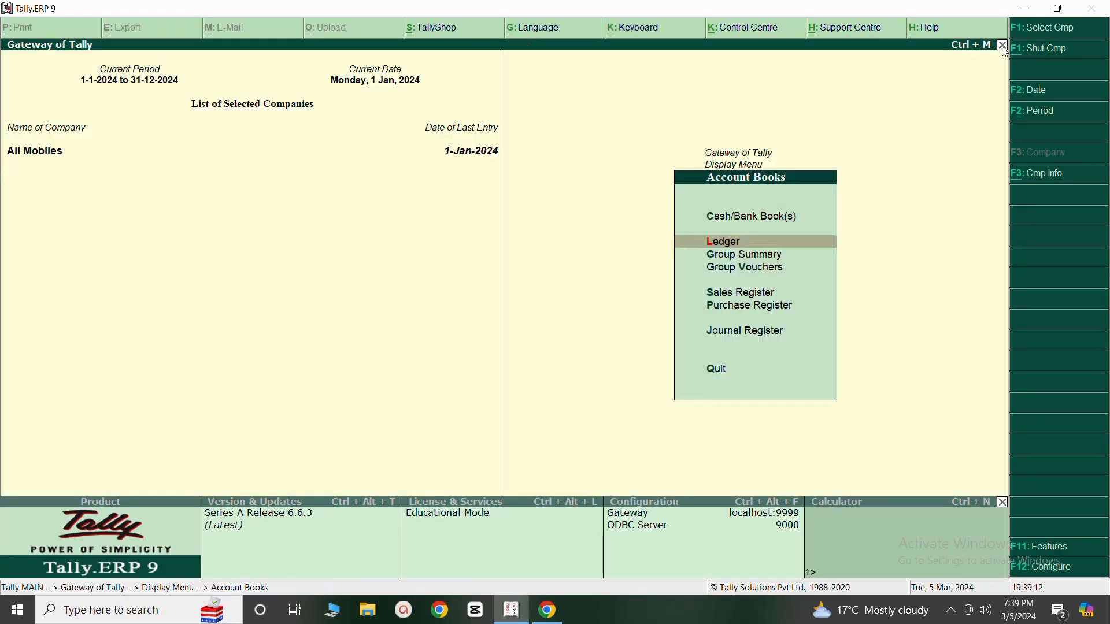
click(1004, 48)
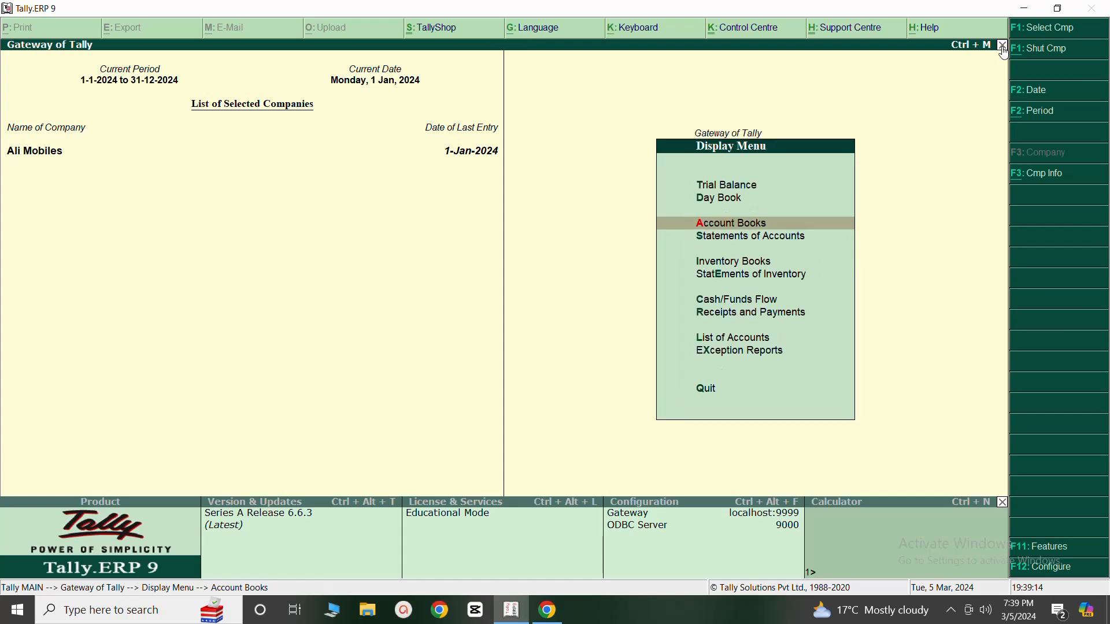
click(1004, 47)
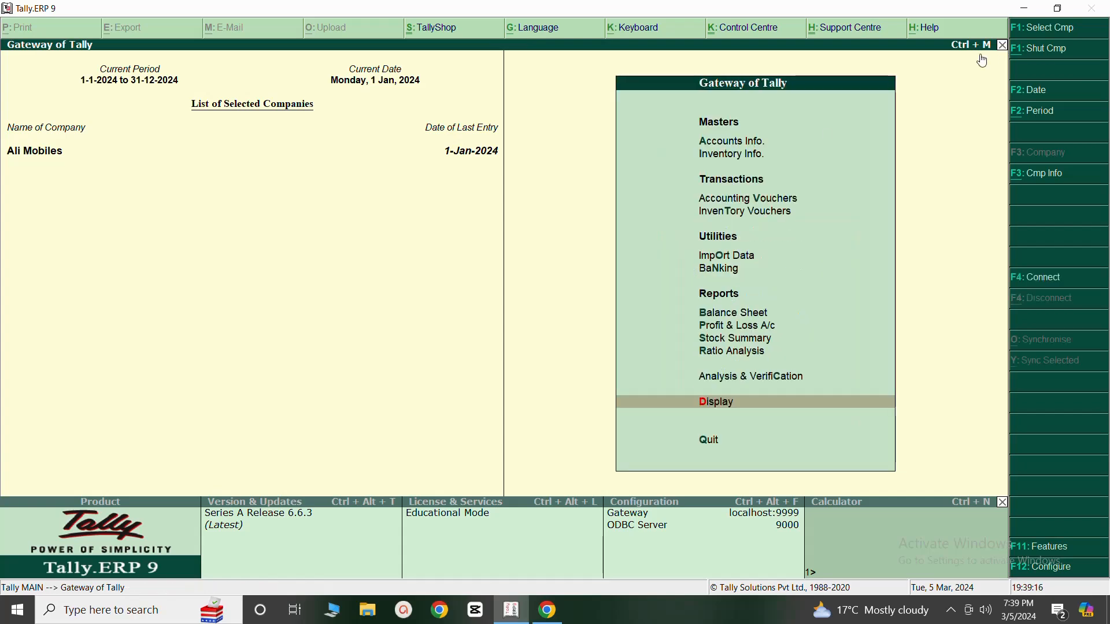
- Start another Contra voucher with Cash as the account and HBL Fsd as the particulars ledger
click(712, 202)
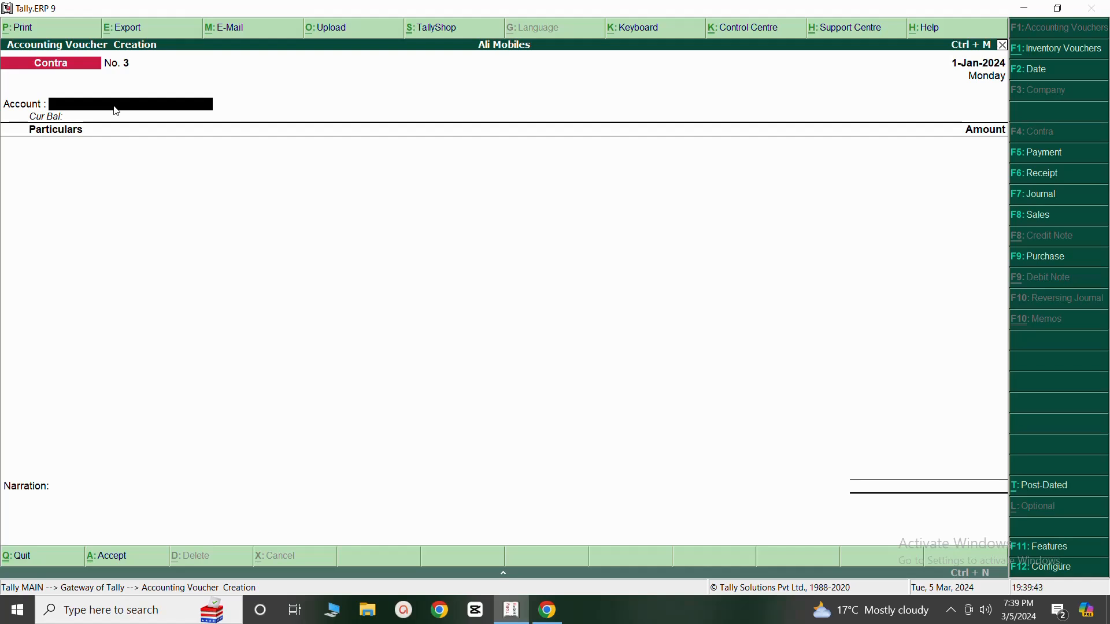
text(C)
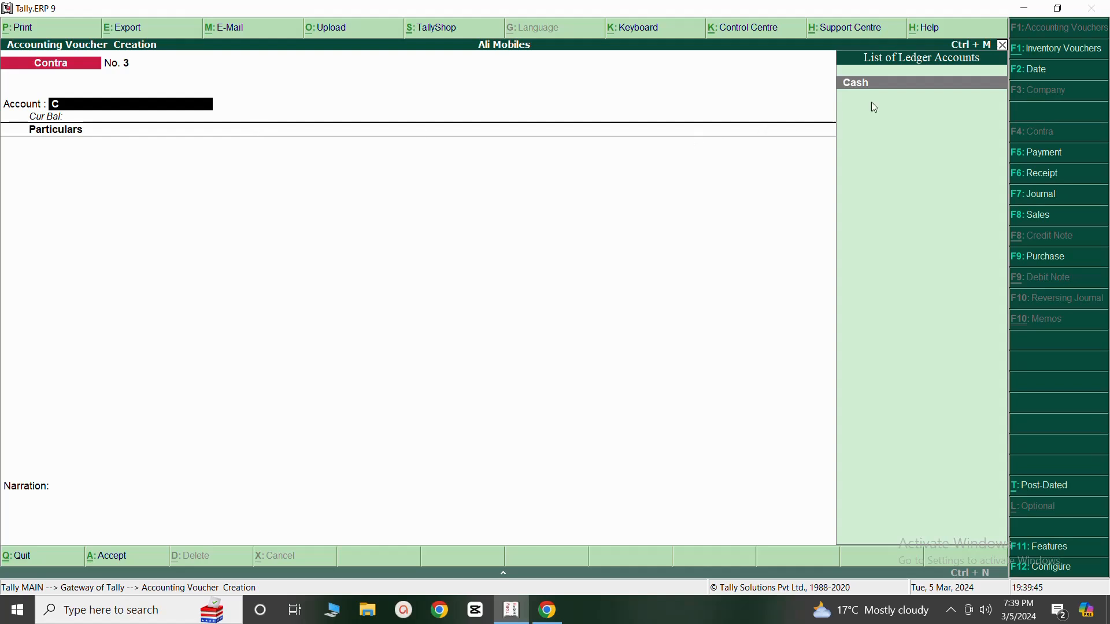
click(864, 84)
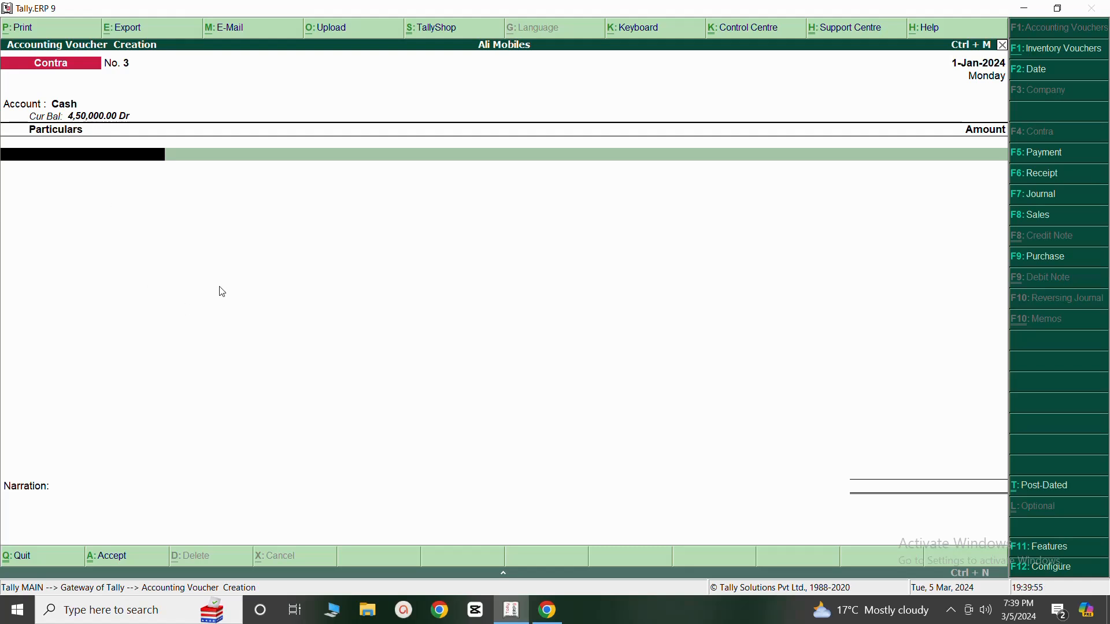
text(H)
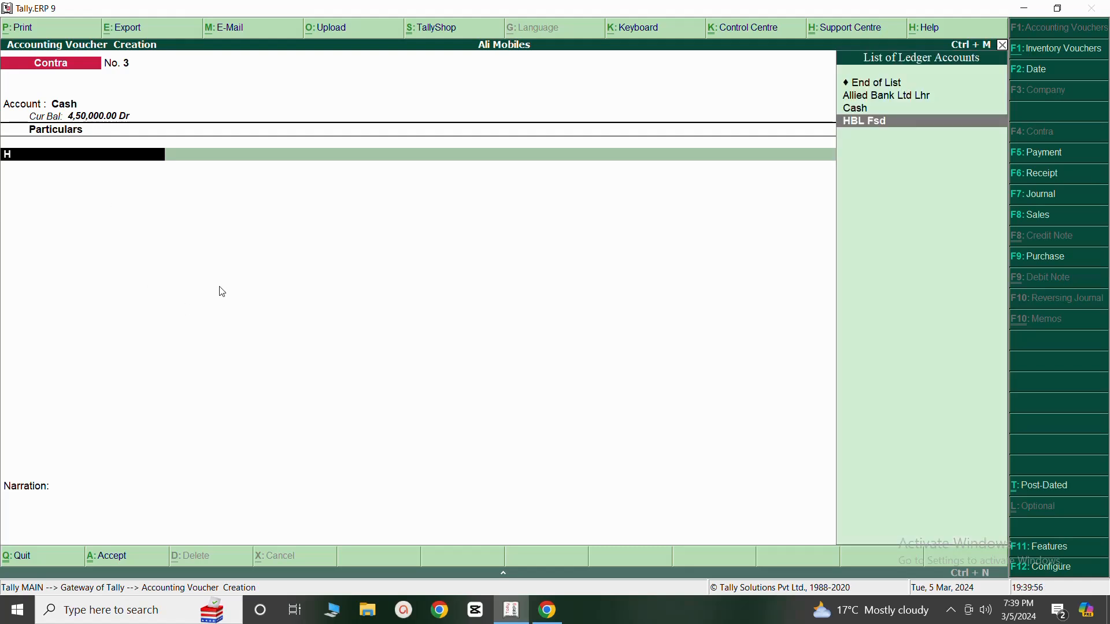
click(853, 124)
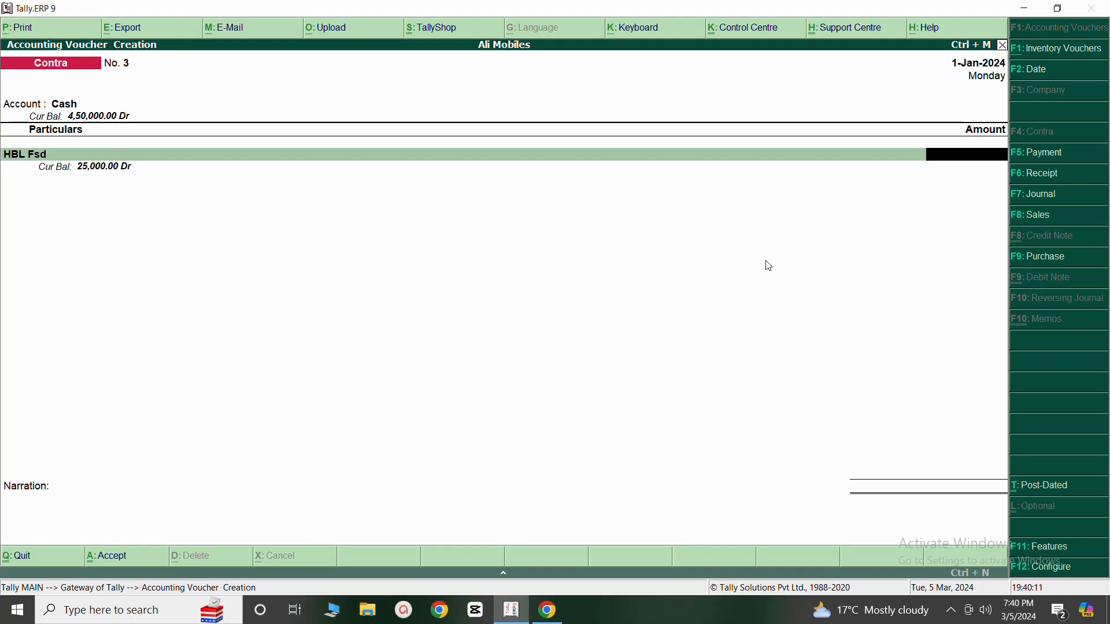
- Set the HBL Fsd amount to 15,000 and accept the Cheque bank allocation without an instrument number
text(5000)
key(Return)
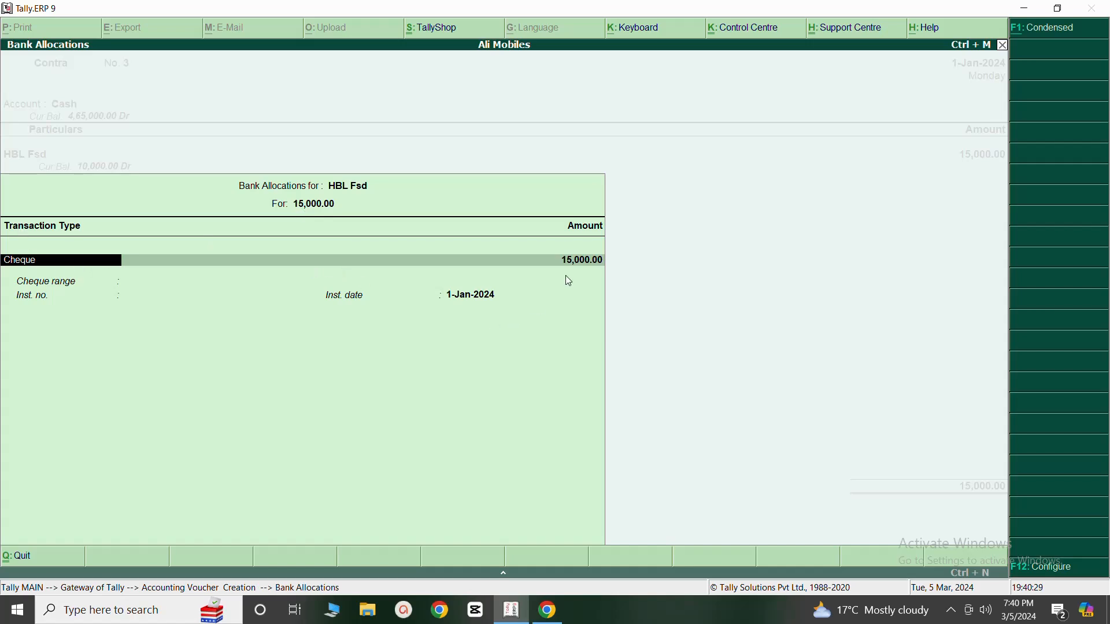
key(Return)
key(Return)
key(Return)
key(Return)
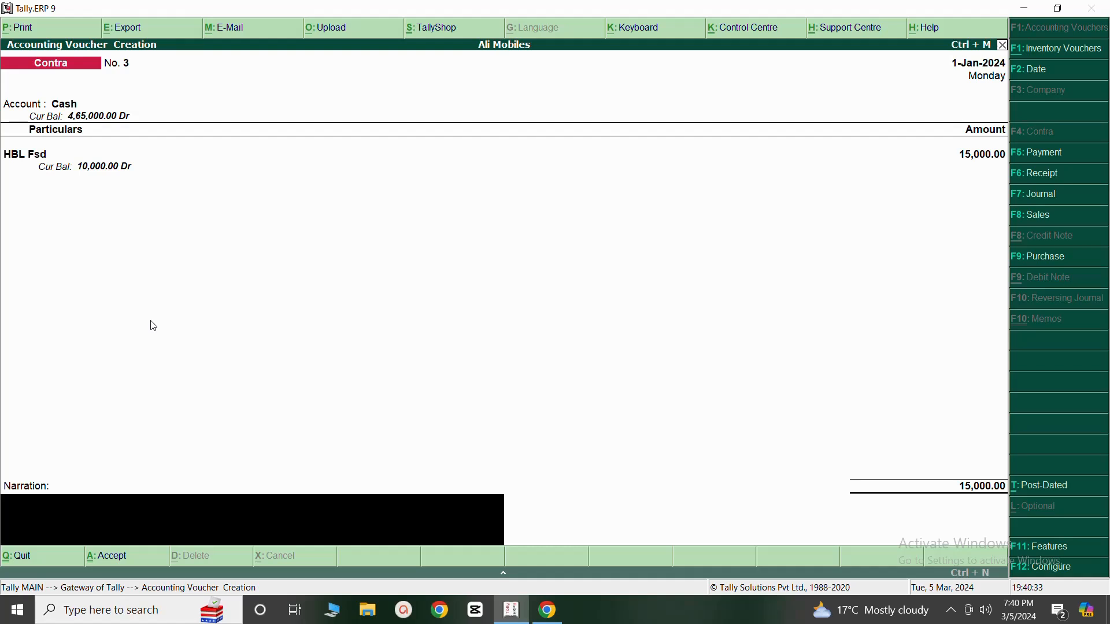
- Add the narration "Cash withdraw from HBL Fsd for Rs. 15000", save the Contra voucher and leave voucher creation
text(Cash withdraw from HBL Fsd for Rs. 15000)
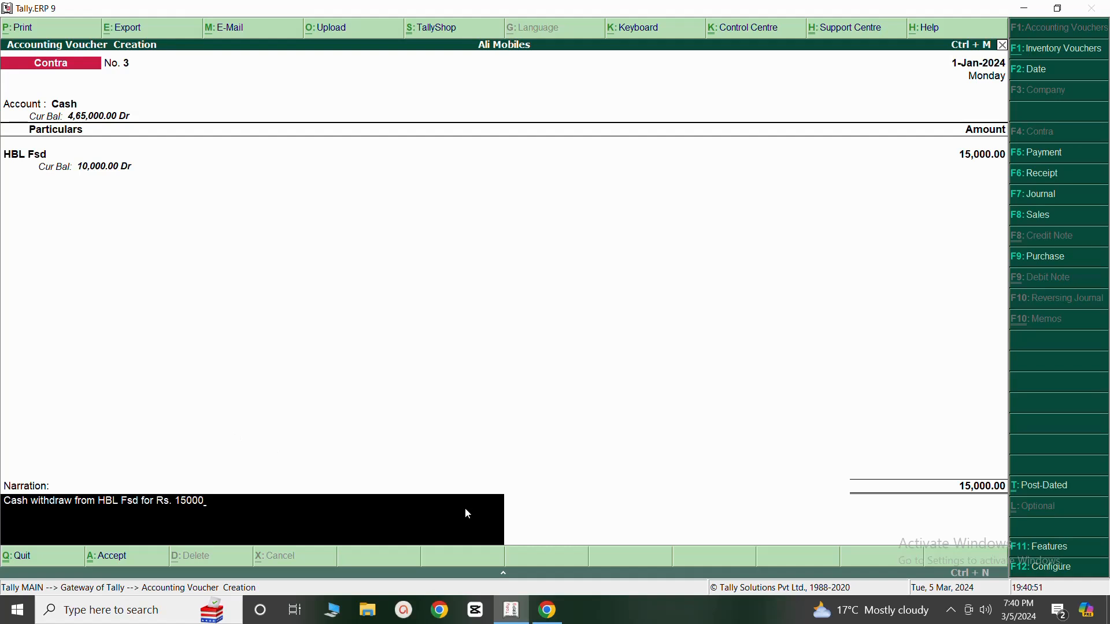
key(Return)
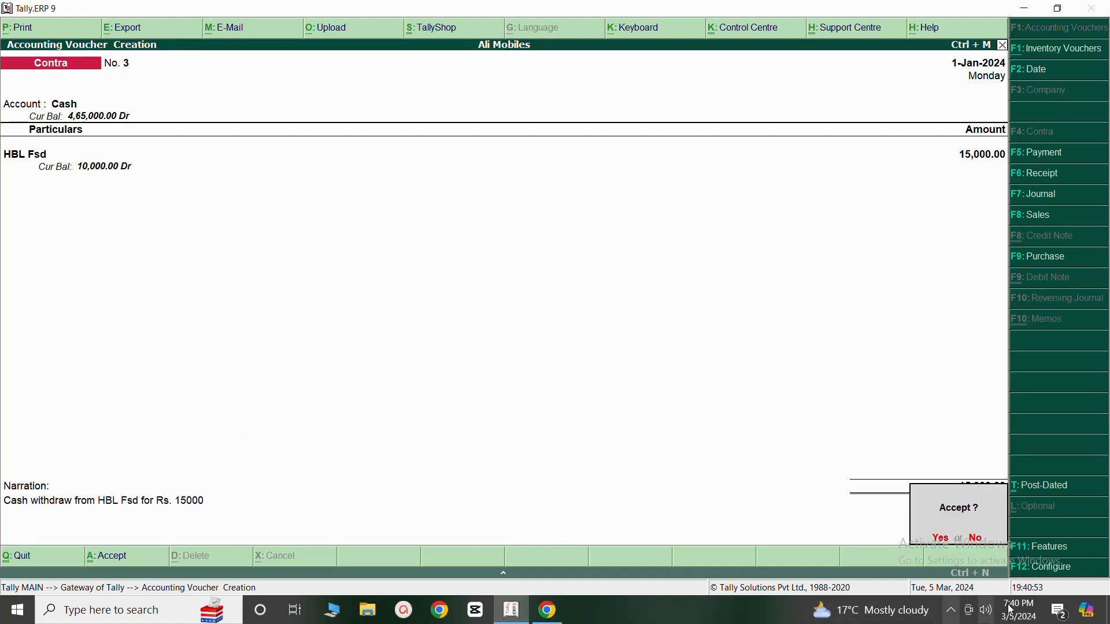
click(941, 540)
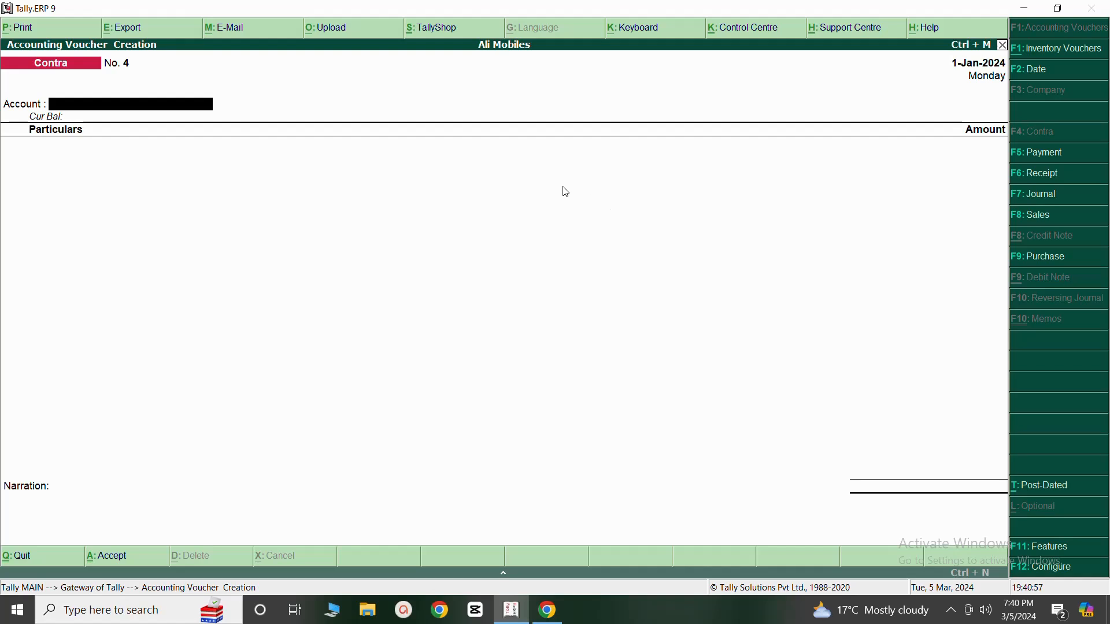
click(1004, 46)
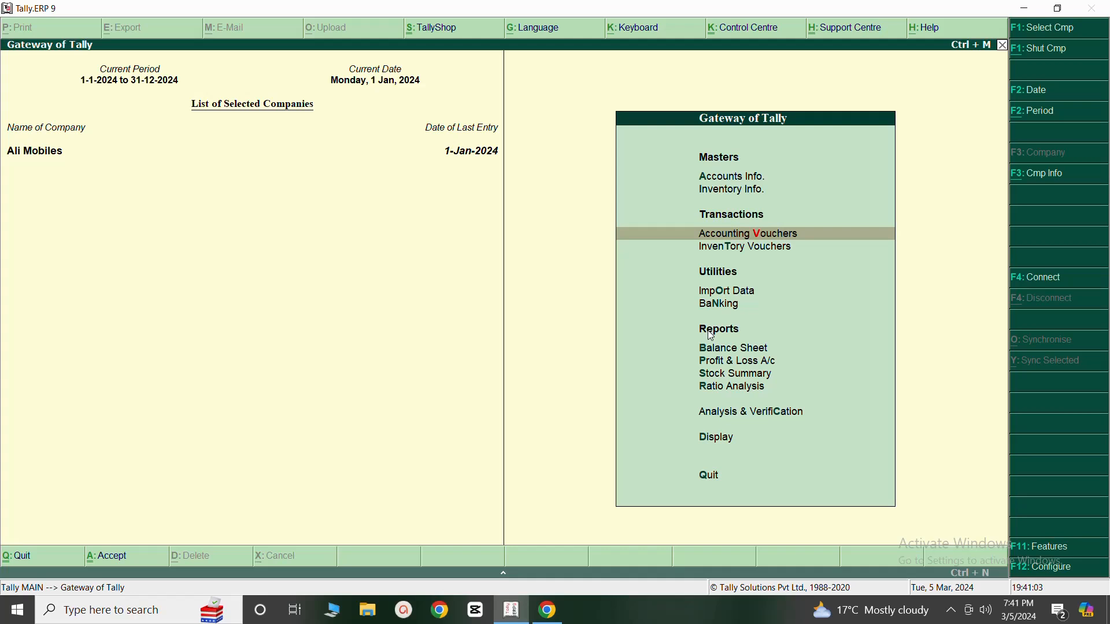
- Display the HBL Fsd ledger vouchers and examine the entries, including the transfer to Allied Bank Ltd Lhr
click(717, 439)
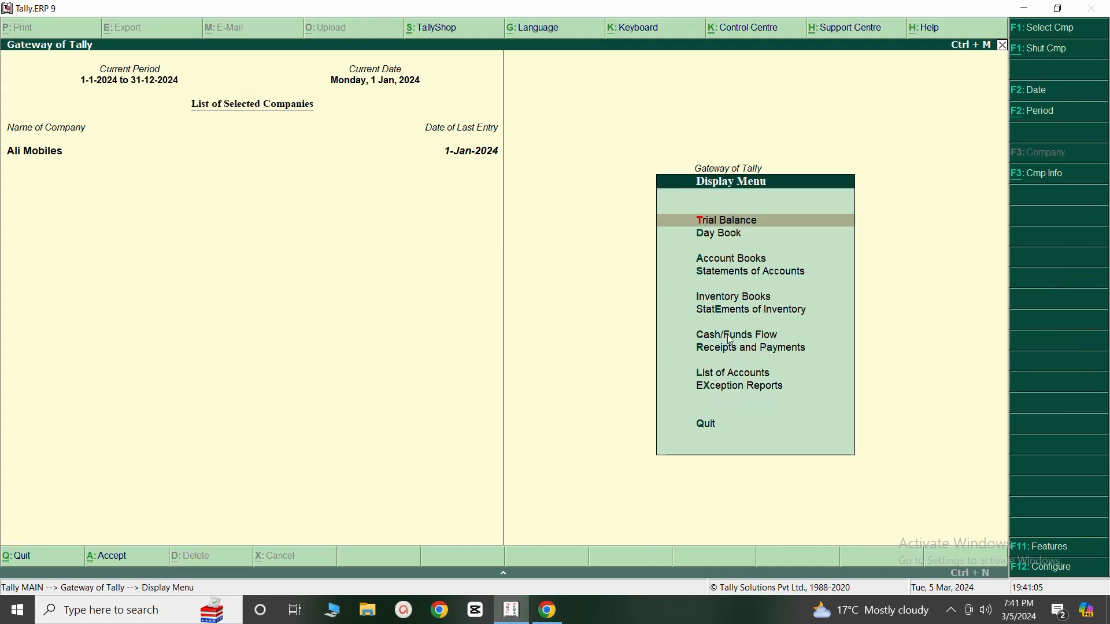
click(719, 261)
click(720, 280)
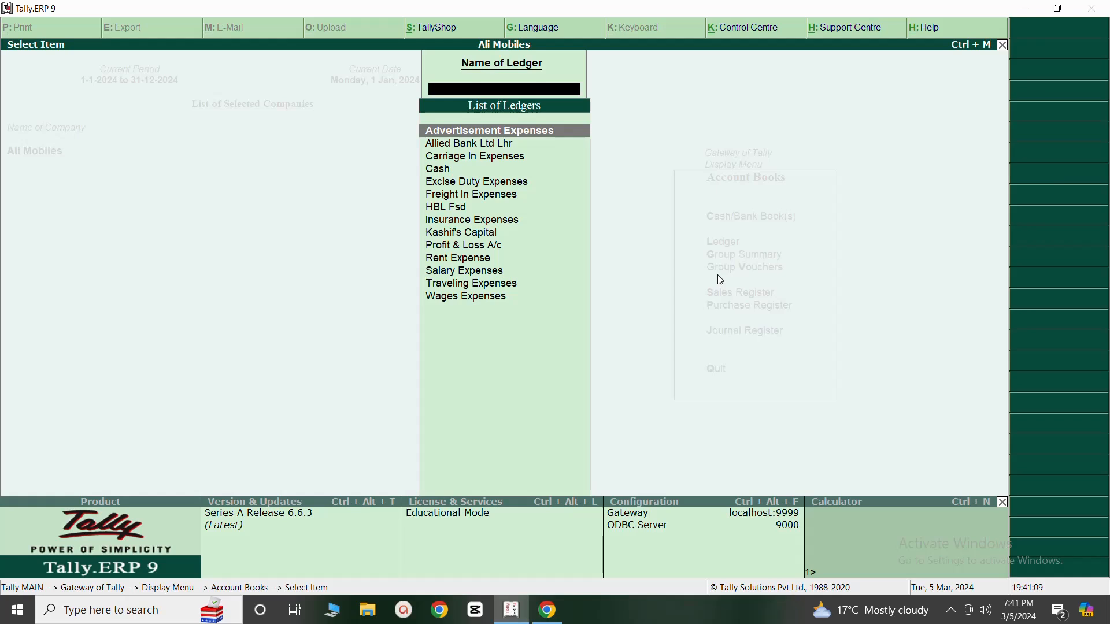
click(443, 209)
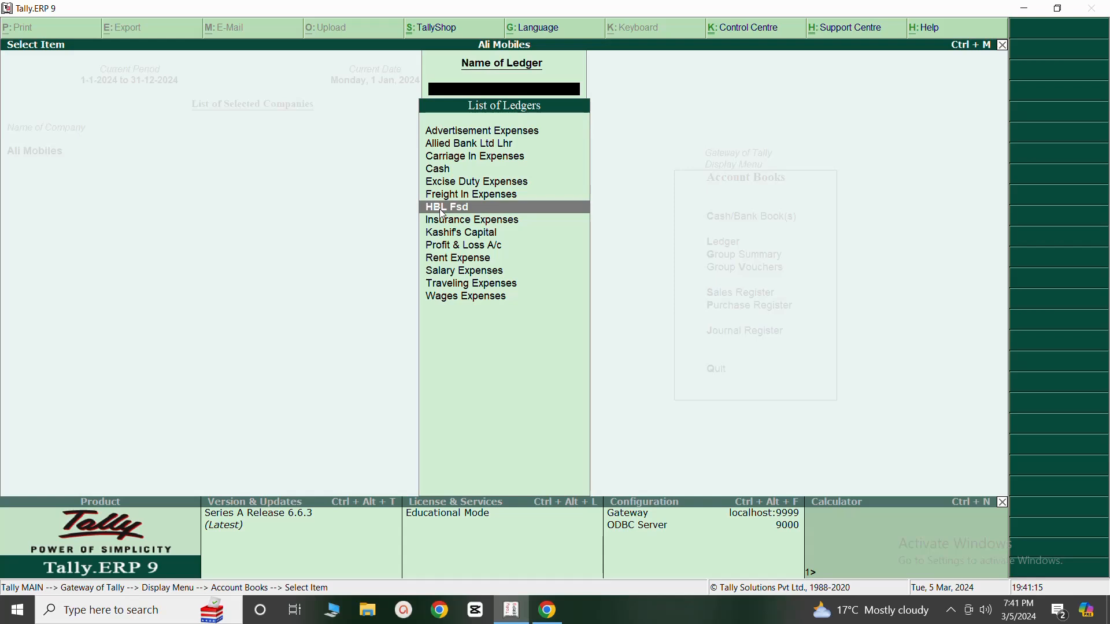
click(440, 209)
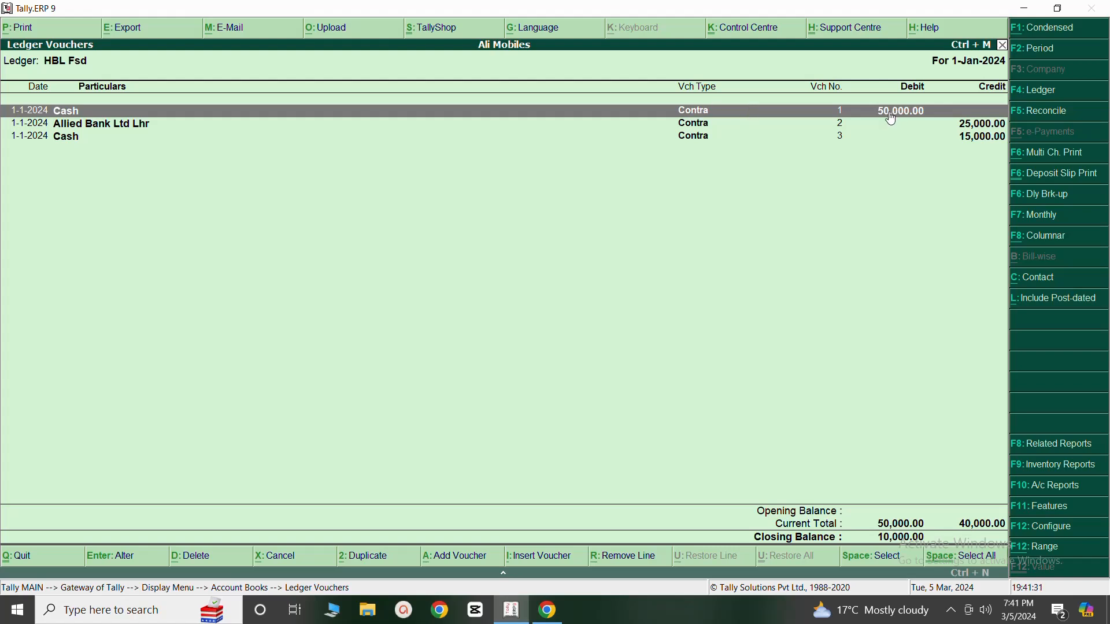
click(981, 128)
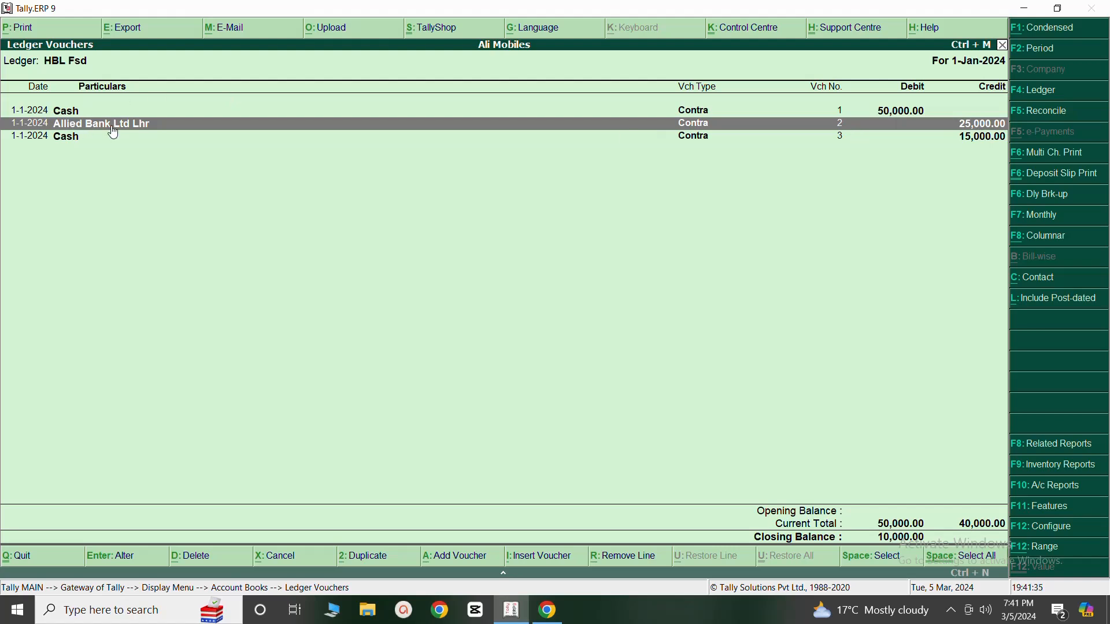
- Check the Cash withdrawal entry in the HBL Fsd ledger and close that ledger's vouchers
click(71, 140)
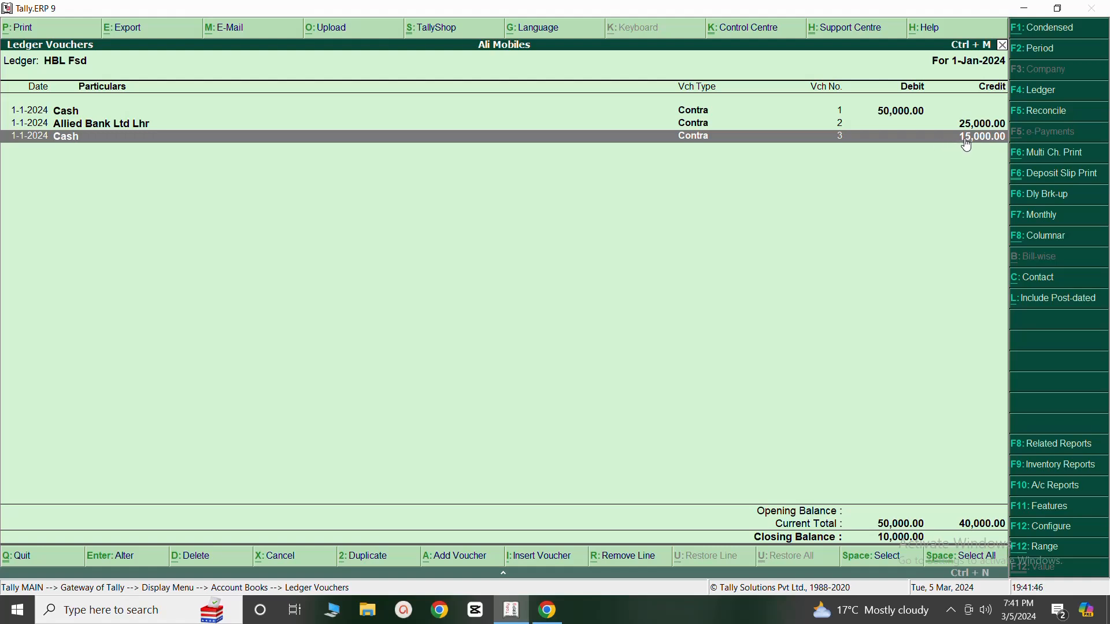
click(1003, 45)
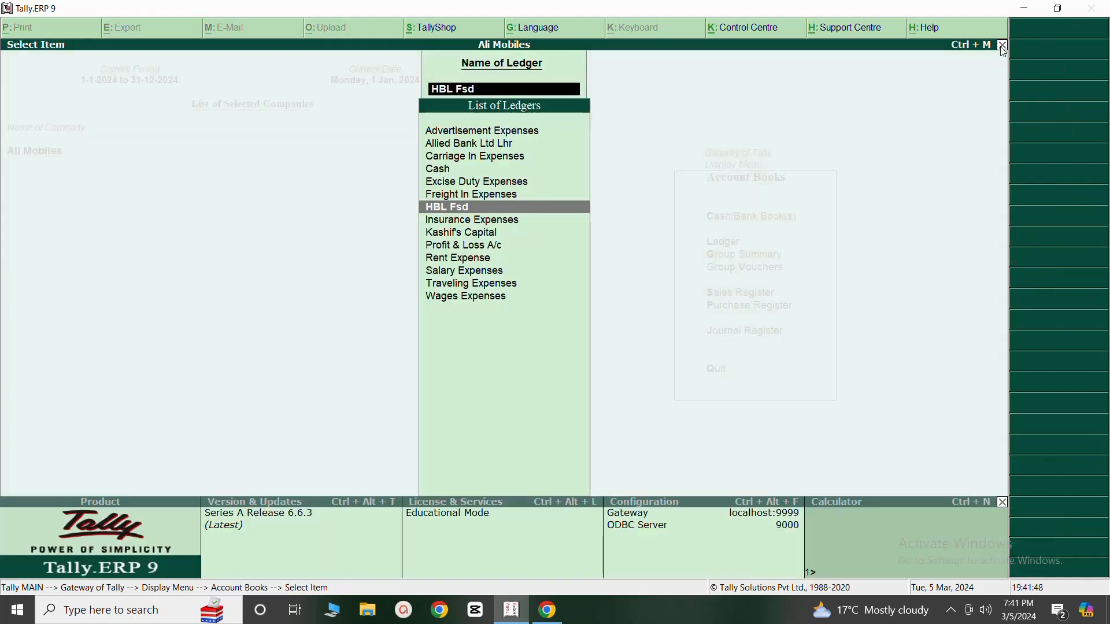
- Display the Cash ledger vouchers, examine both HBL Fsd contra entries and return to the Gateway of Tally
click(438, 171)
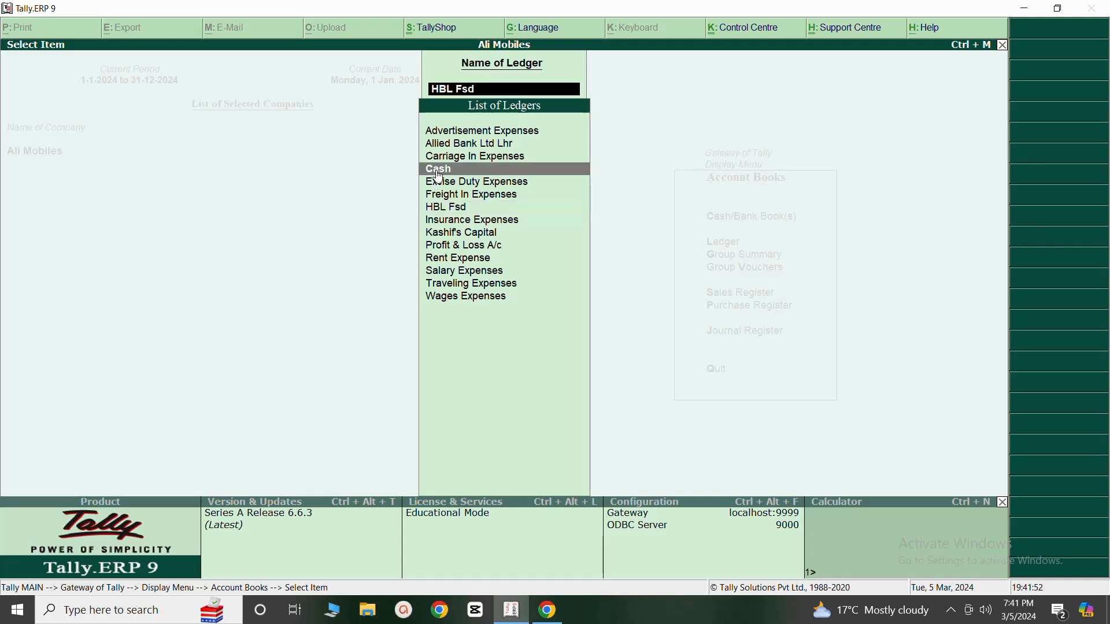
click(438, 172)
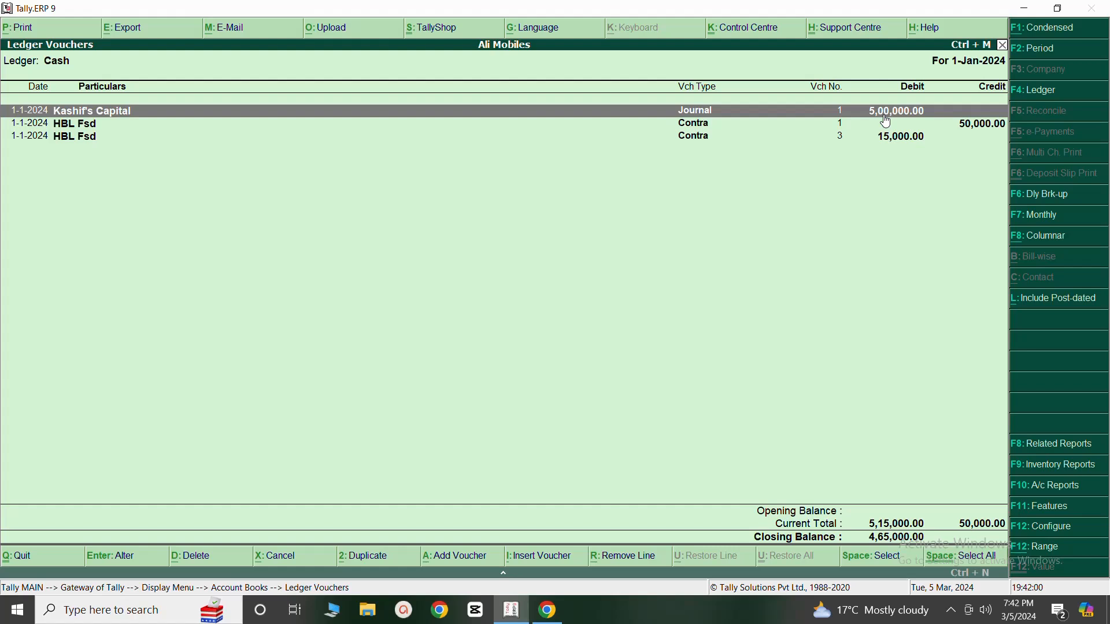
click(965, 127)
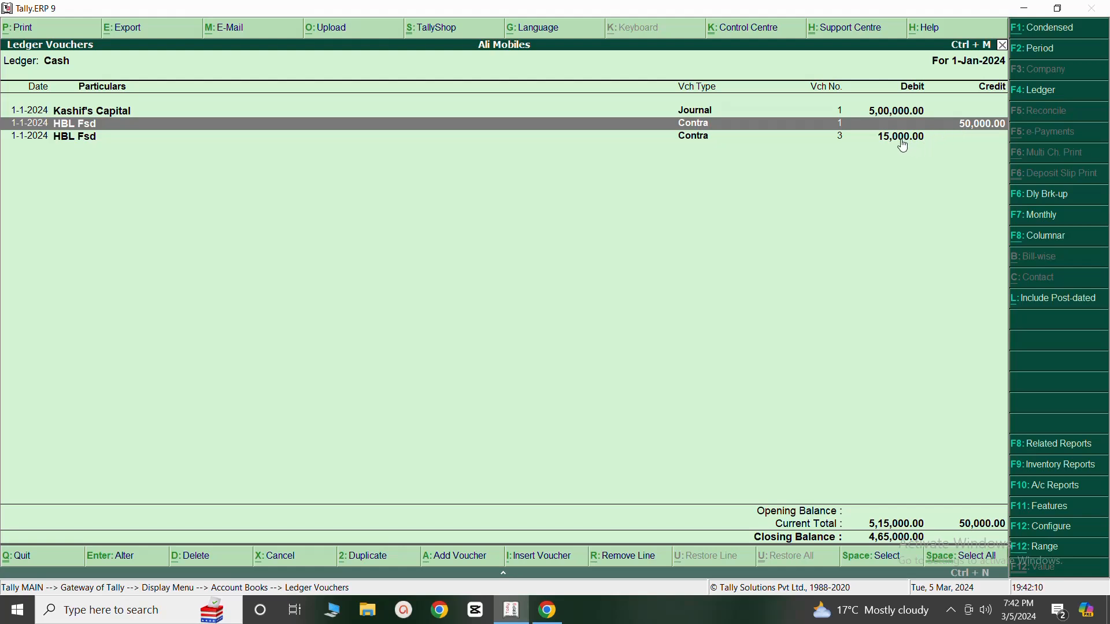
click(904, 141)
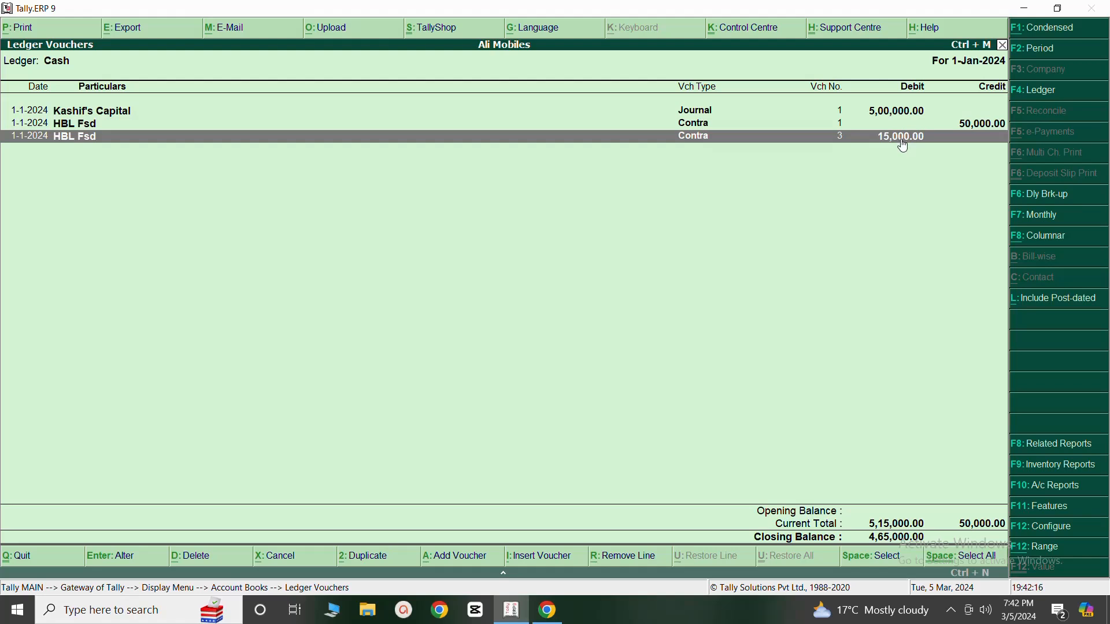
click(1003, 45)
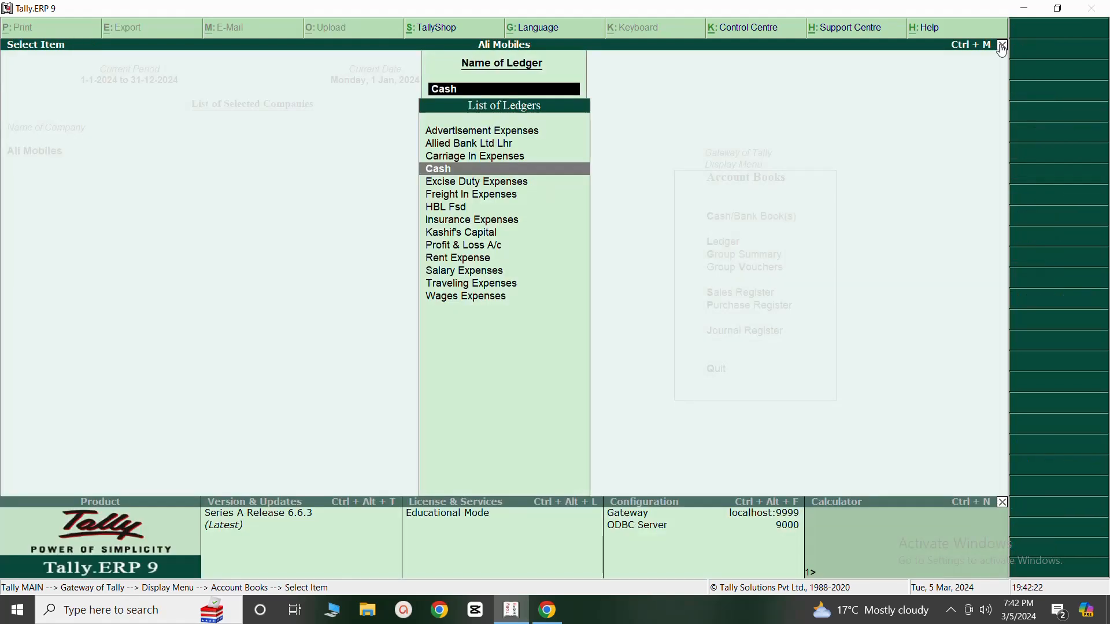
click(1004, 46)
click(1004, 46)
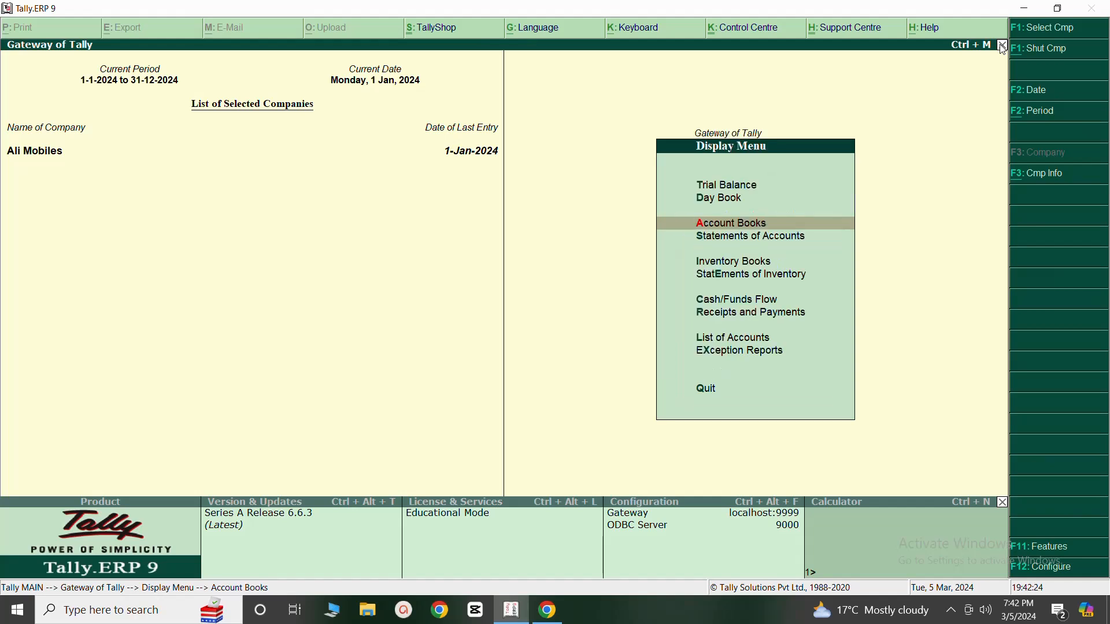
click(1003, 46)
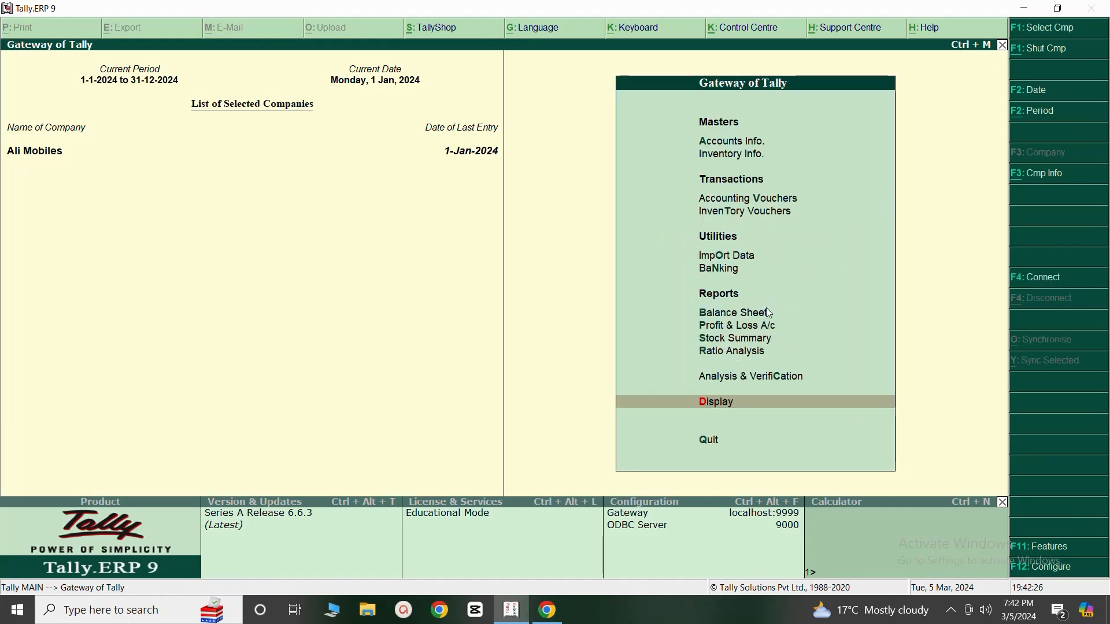
- Drill down the Balance Sheet from Current Assets through Cash-in-Hand and Cash to the January vouchers, and return to the Gateway of Tally
click(760, 314)
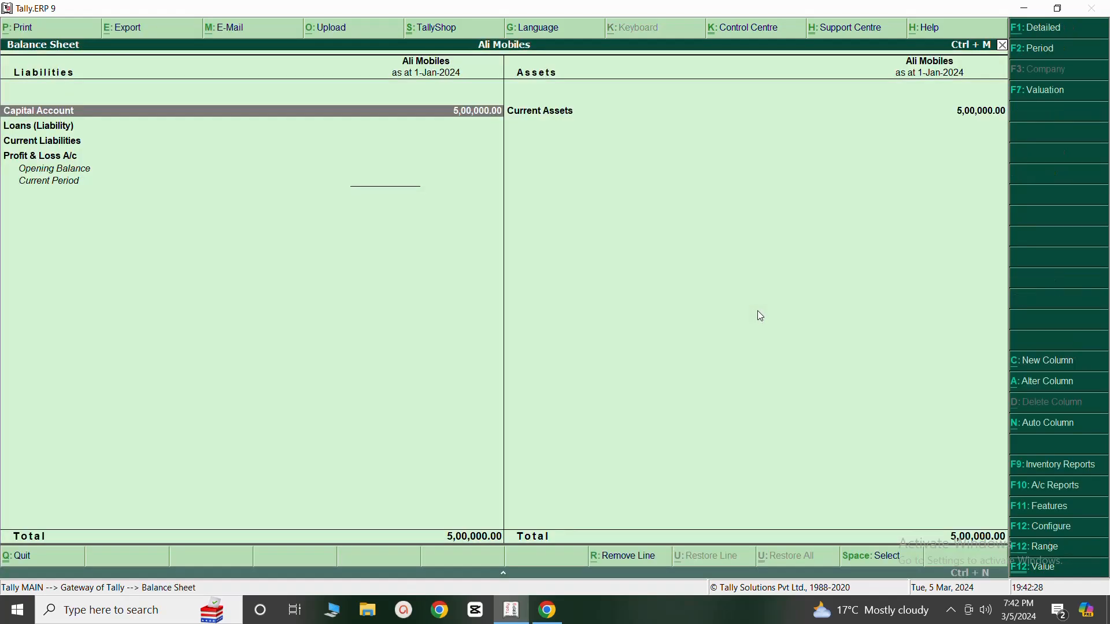
double_click(525, 111)
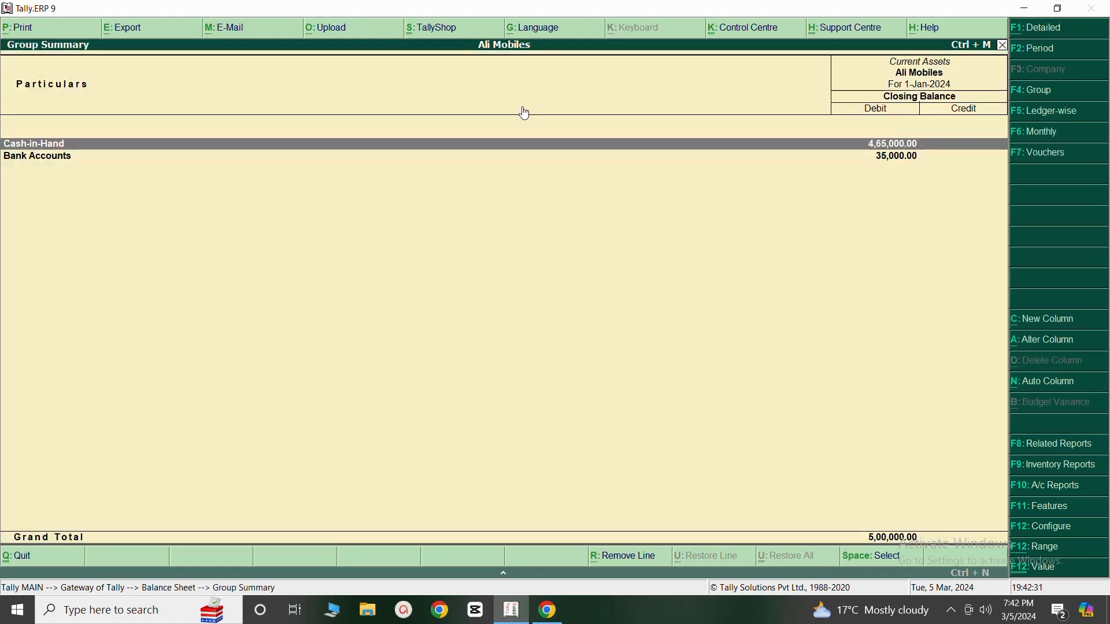
double_click(48, 146)
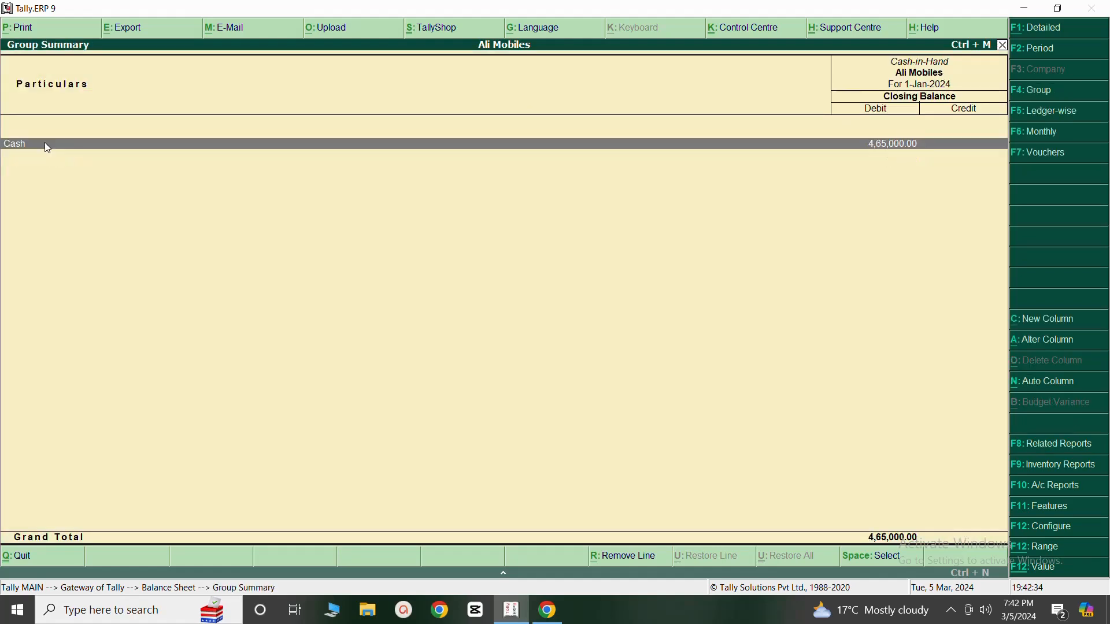
double_click(47, 145)
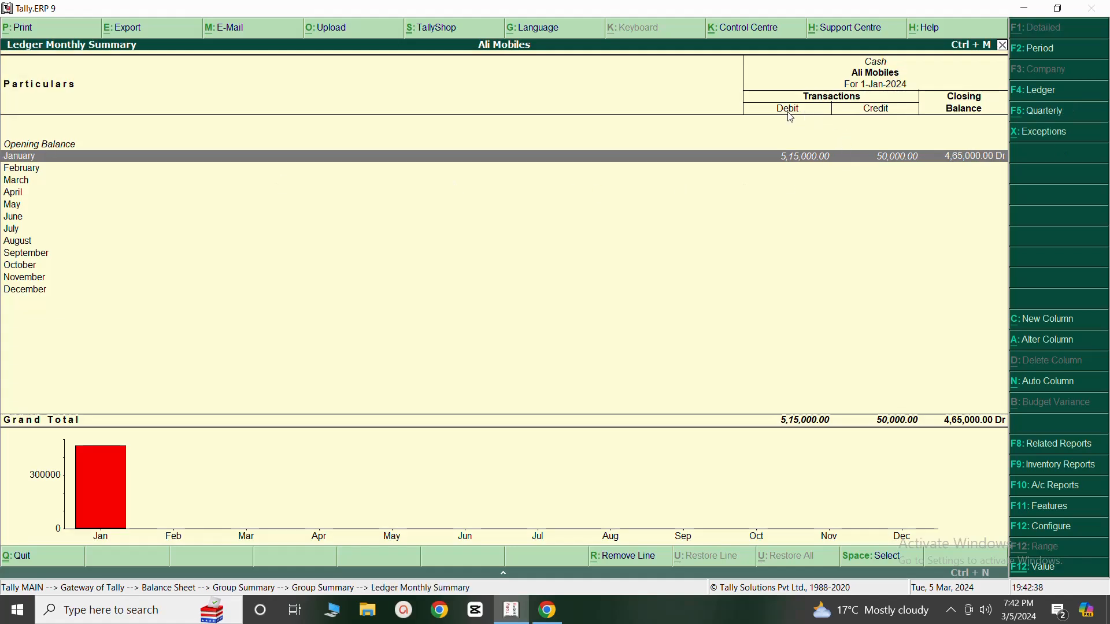
double_click(423, 160)
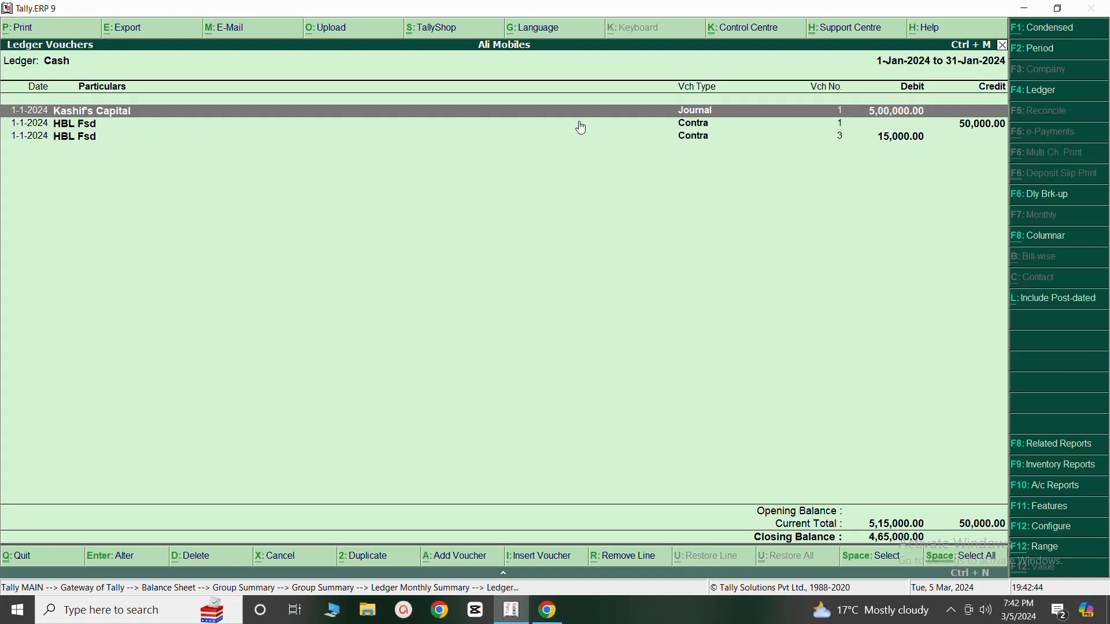
click(1004, 50)
click(1003, 50)
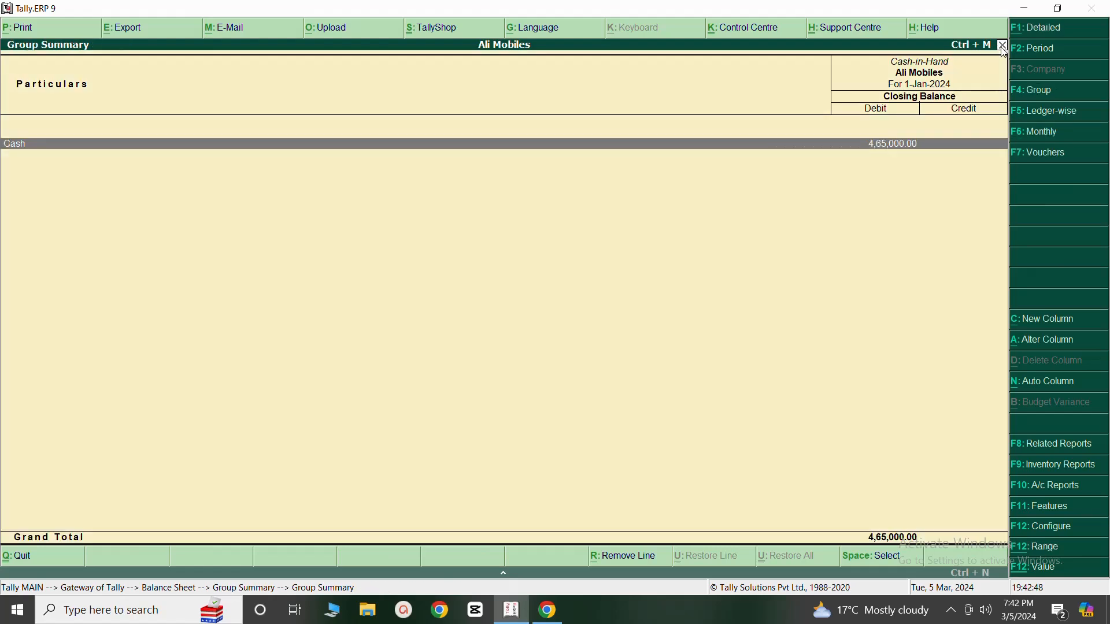
click(1005, 50)
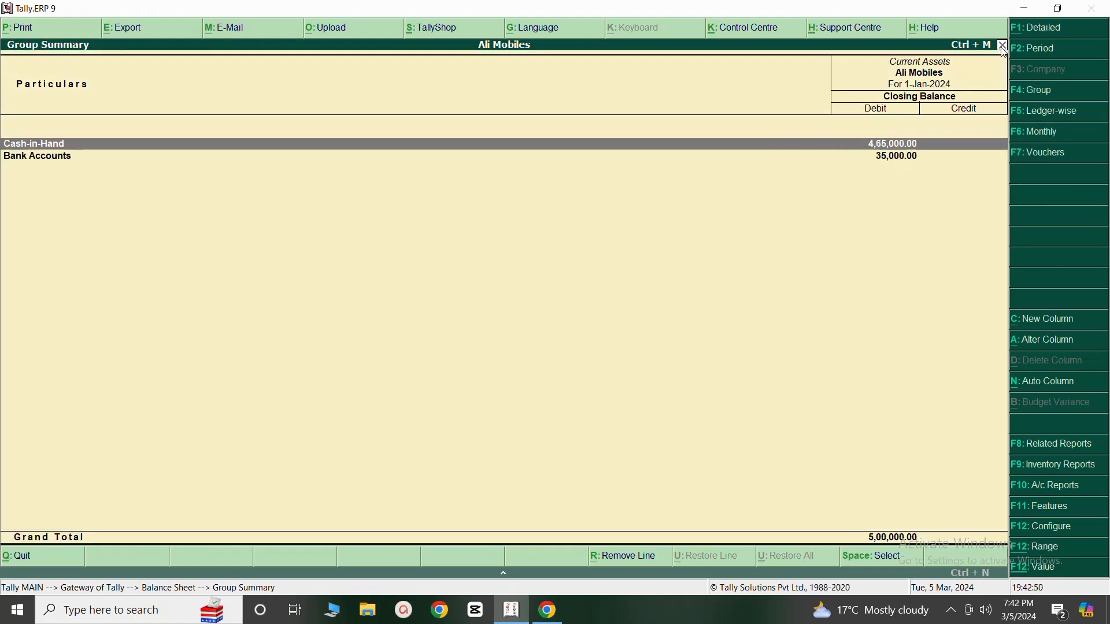
click(1005, 51)
click(1005, 51)
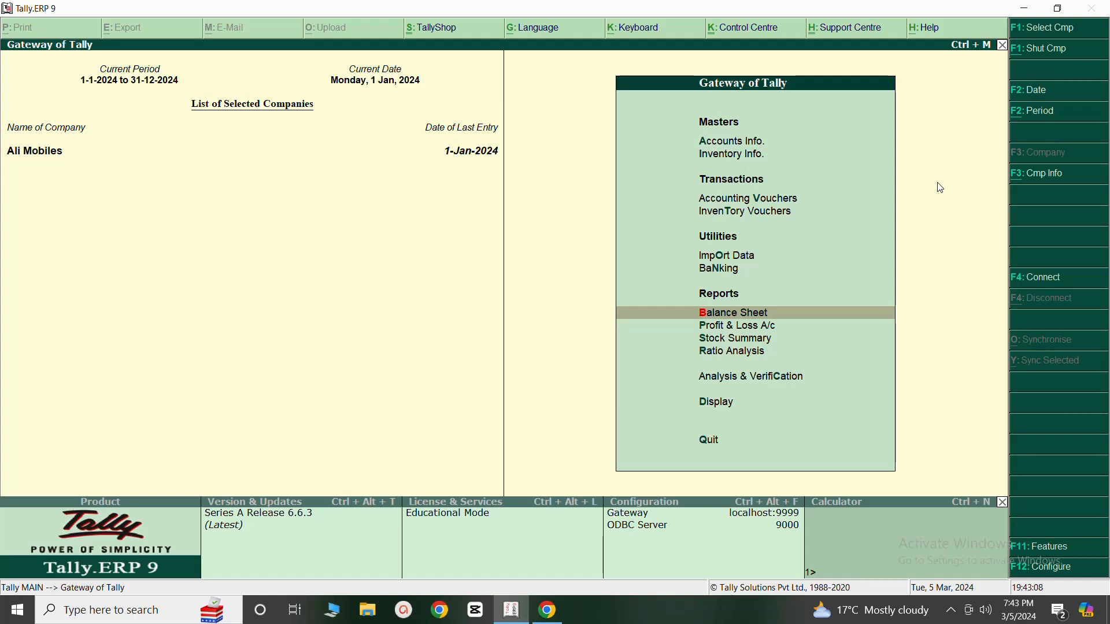
click(951, 610)
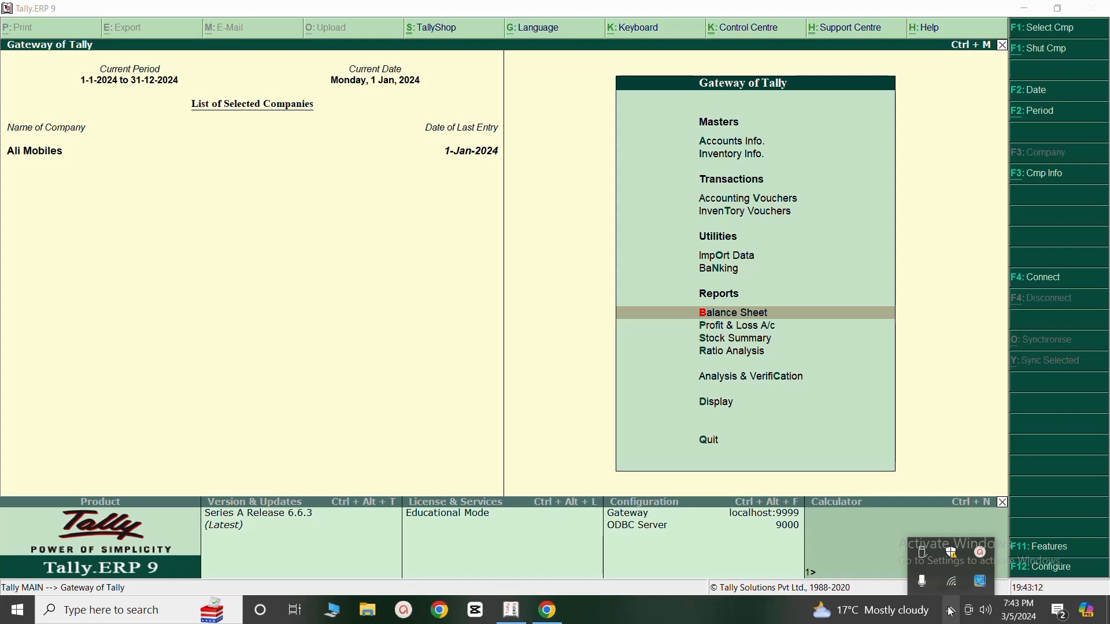